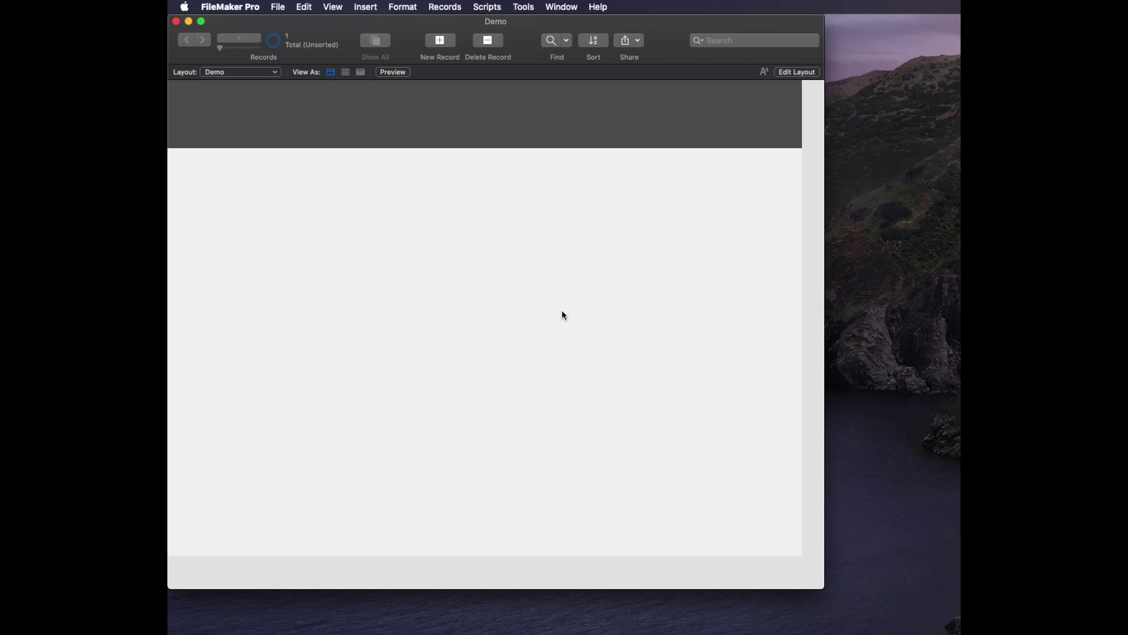
Inspect the Demo table's fields in the database definitions, then close without changes.
{"action": "key", "text": "super+shift+d"}
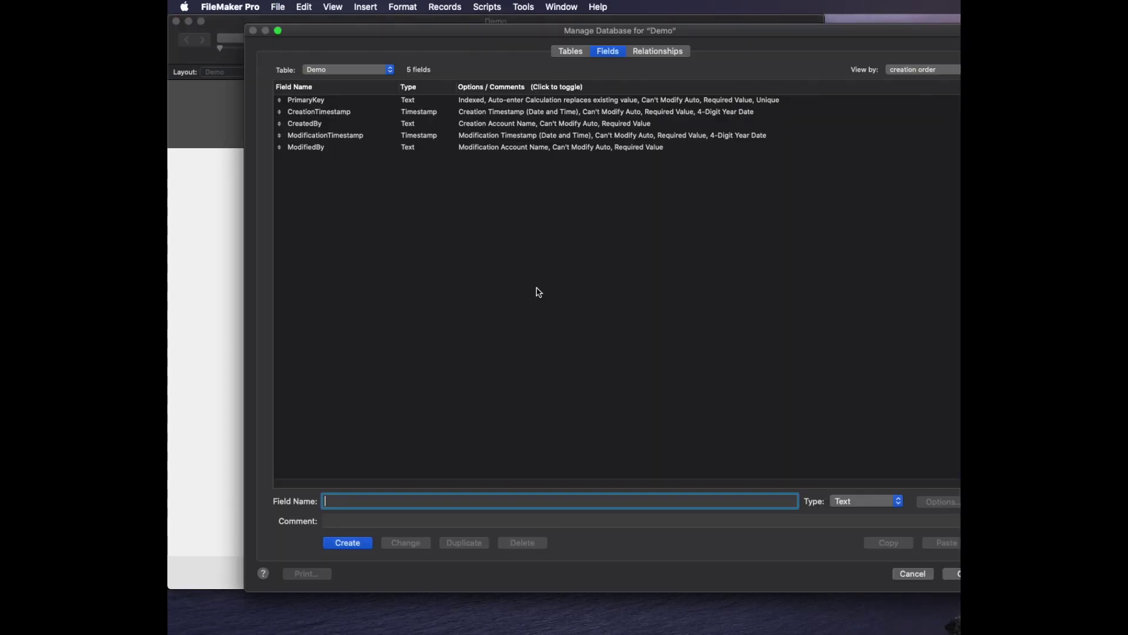
{"action": "left_click", "coordinate": [570, 51]}
{"action": "left_click", "coordinate": [433, 219]}
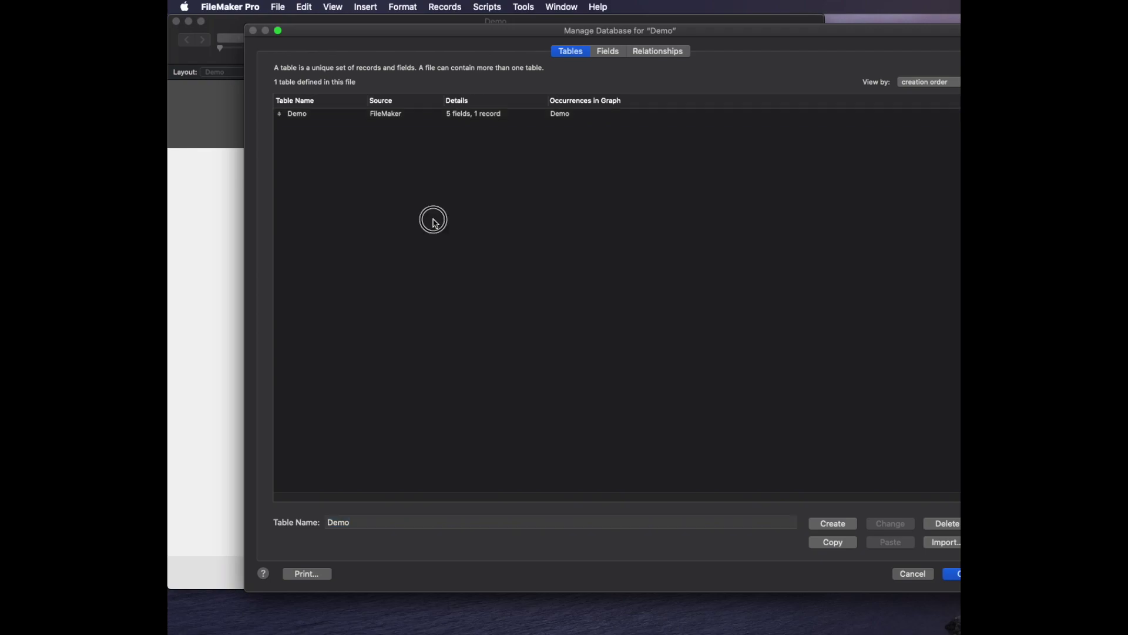
{"action": "left_click", "coordinate": [403, 116]}
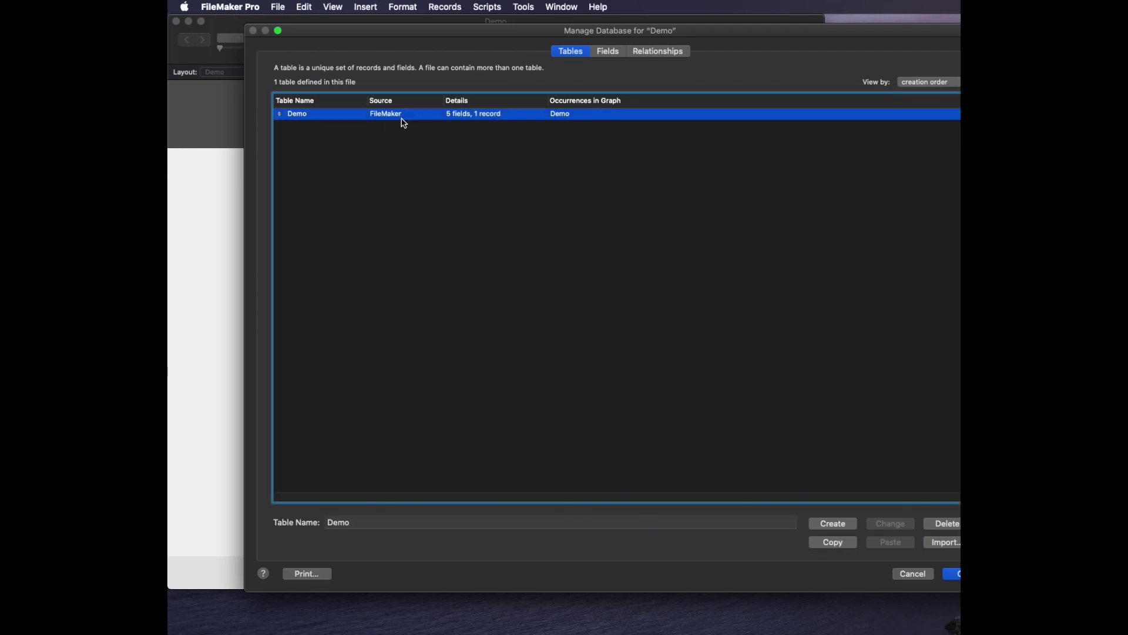
{"action": "double_click", "coordinate": [516, 112]}
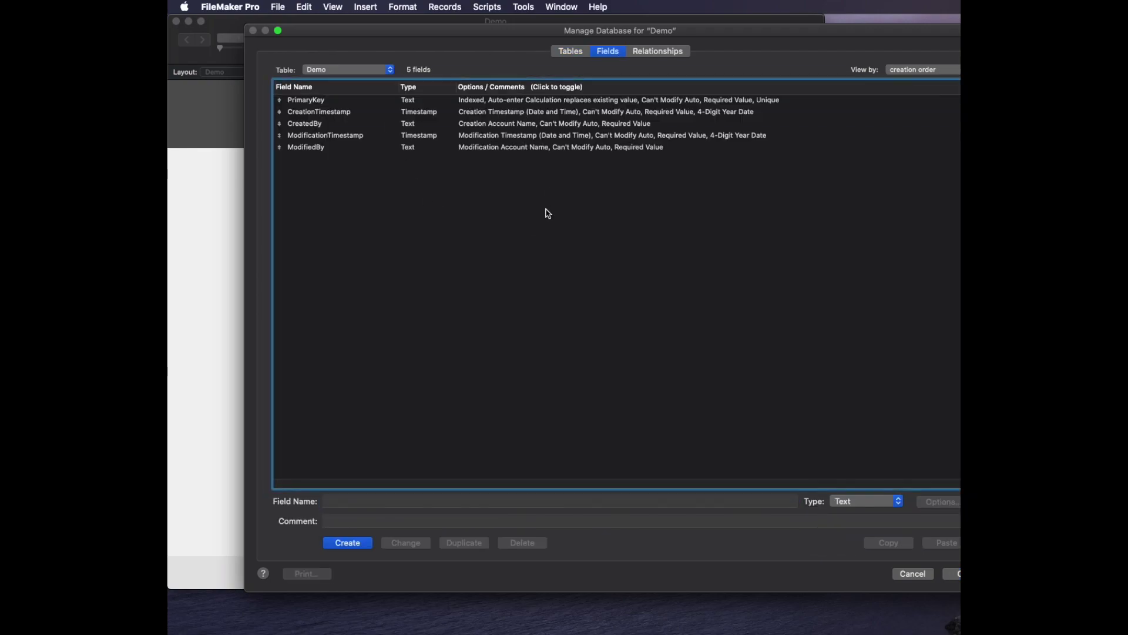
{"action": "key", "text": "Return"}
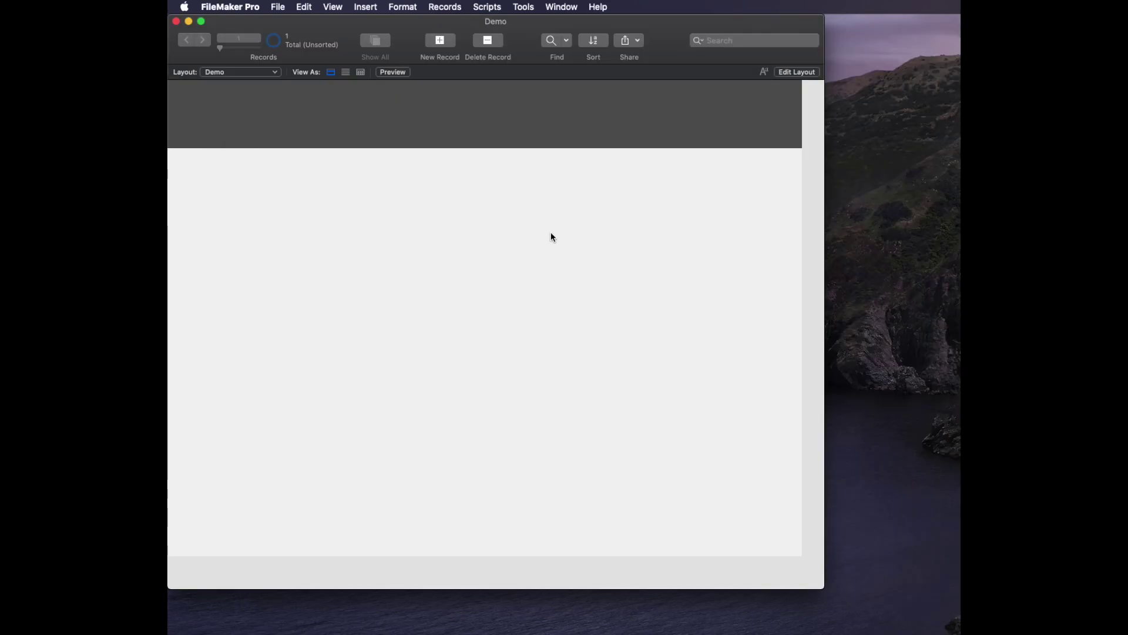
Install the Photo Gallery add-on, drag it onto the Demo layout body, and return to Browse mode.
{"action": "key", "text": "super+l"}
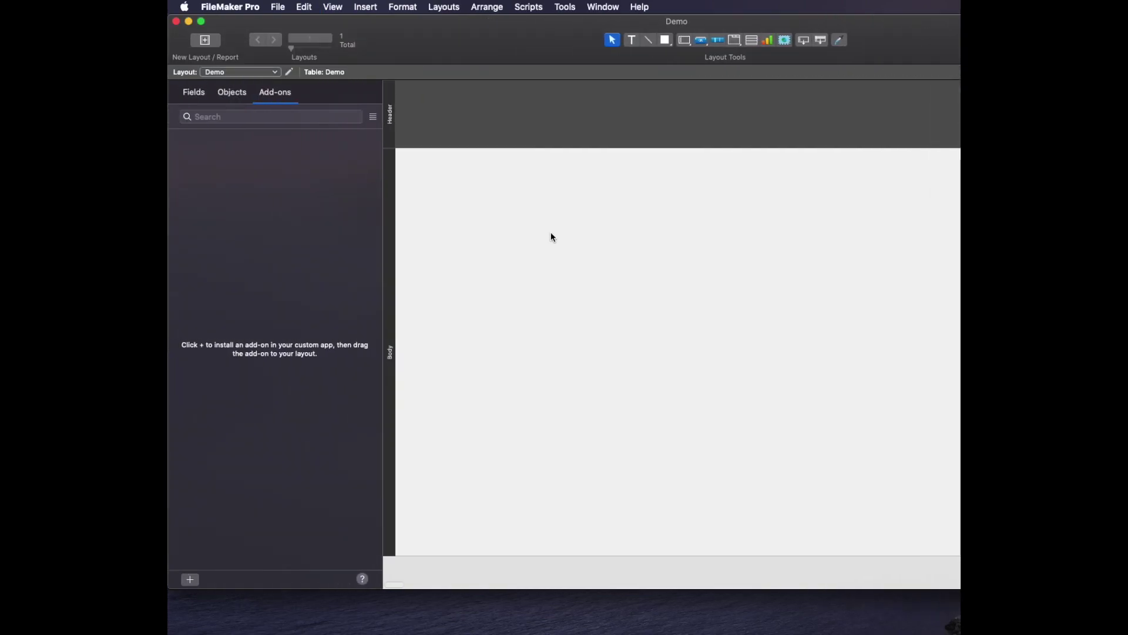
{"action": "left_click", "coordinate": [195, 93]}
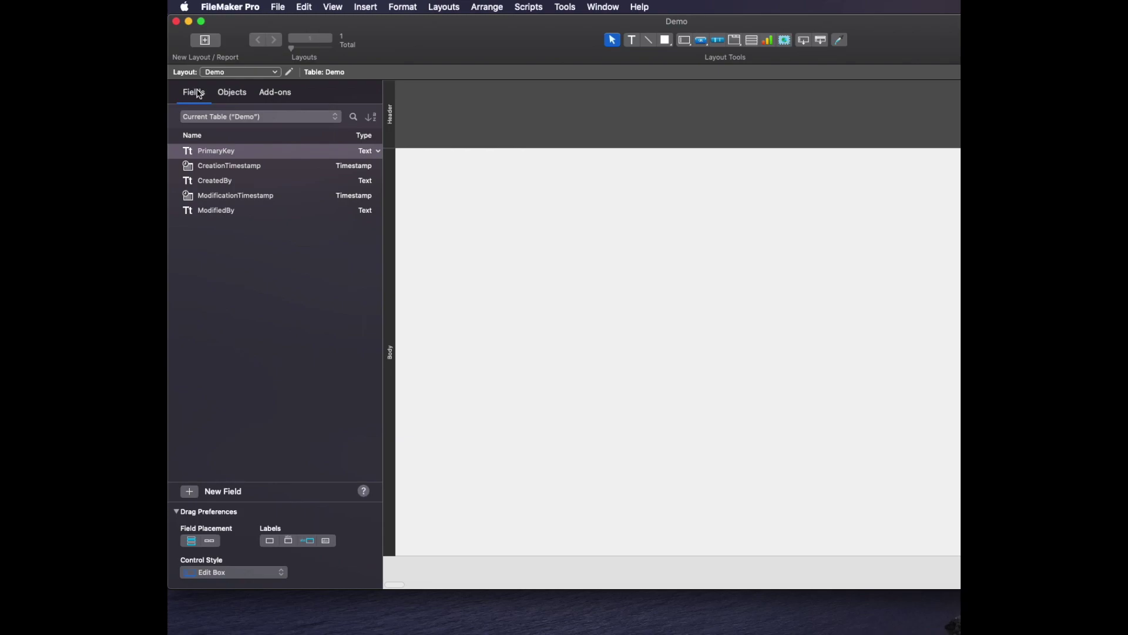
{"action": "left_click", "coordinate": [232, 92]}
{"action": "left_click", "coordinate": [276, 93]}
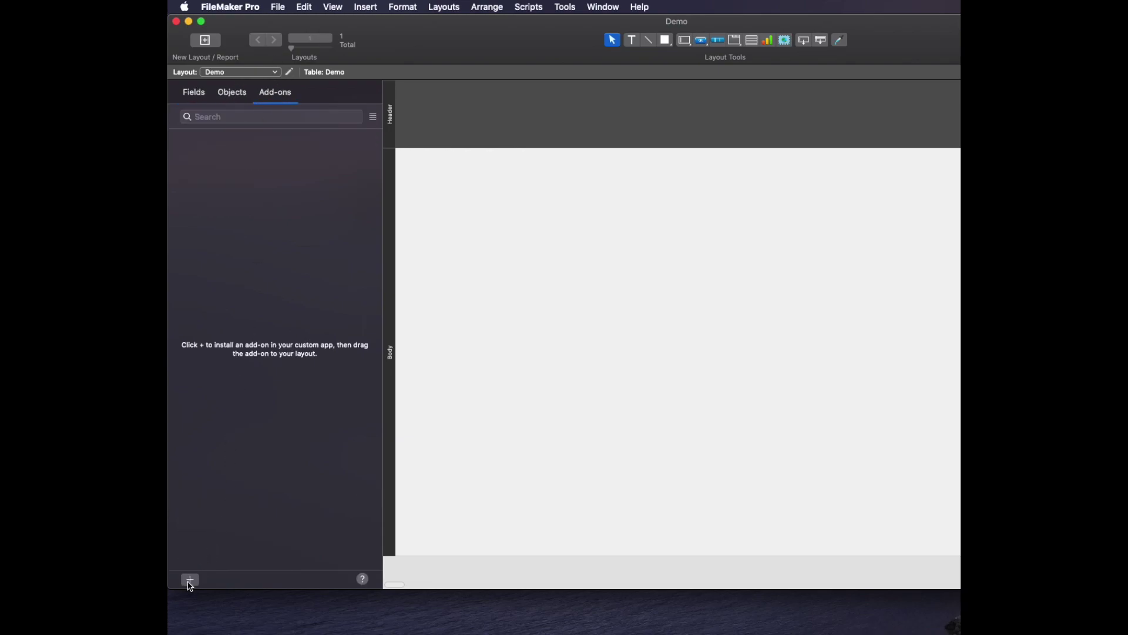
{"action": "left_click", "coordinate": [191, 578]}
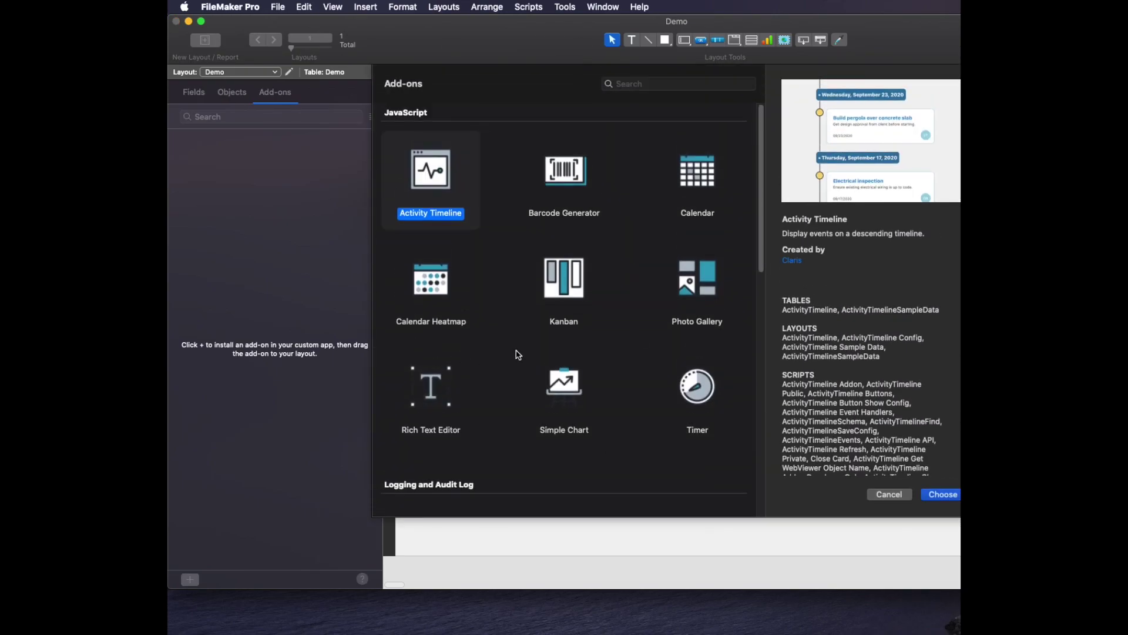
{"action": "left_click", "coordinate": [688, 289]}
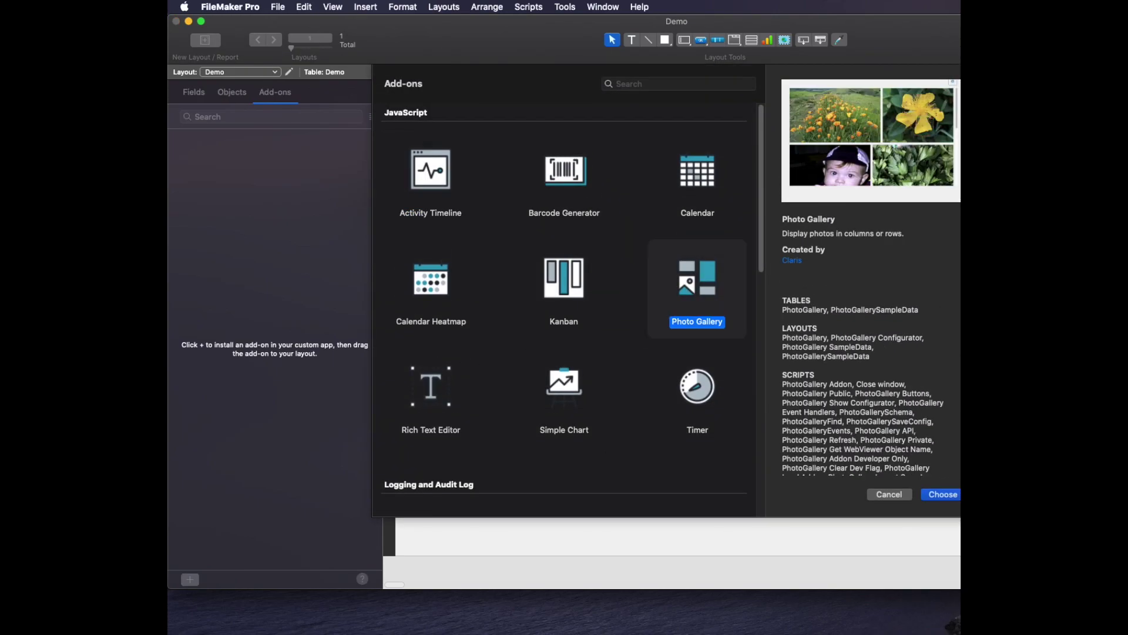
{"action": "left_click", "coordinate": [934, 495]}
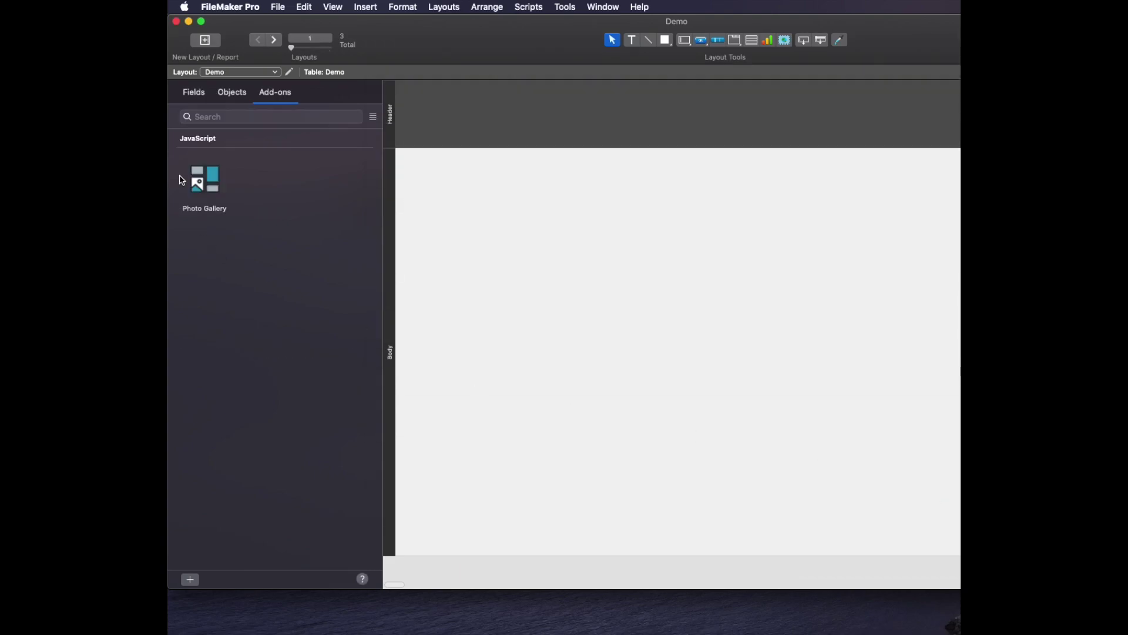
{"action": "left_click_drag", "start_coordinate": [200, 181], "coordinate": [517, 504]}
{"action": "key", "text": "super+b"}
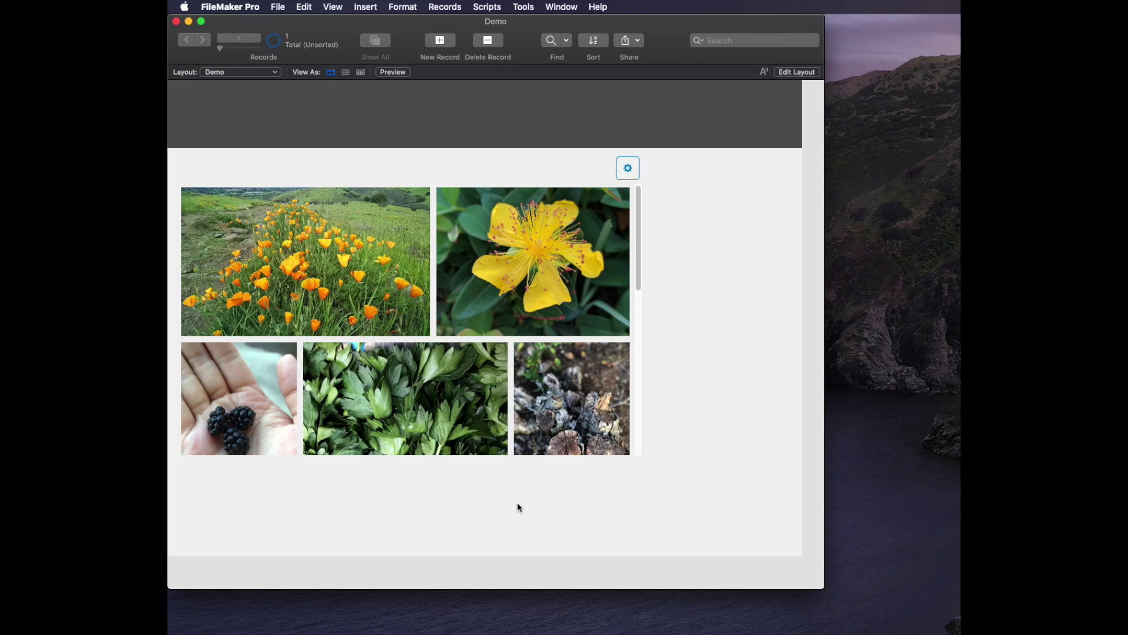
Scroll the gallery down and back up to check the sample nature photos.
{"action": "scroll", "coordinate": [467, 327], "scroll_direction": "down", "scroll_amount": 5}
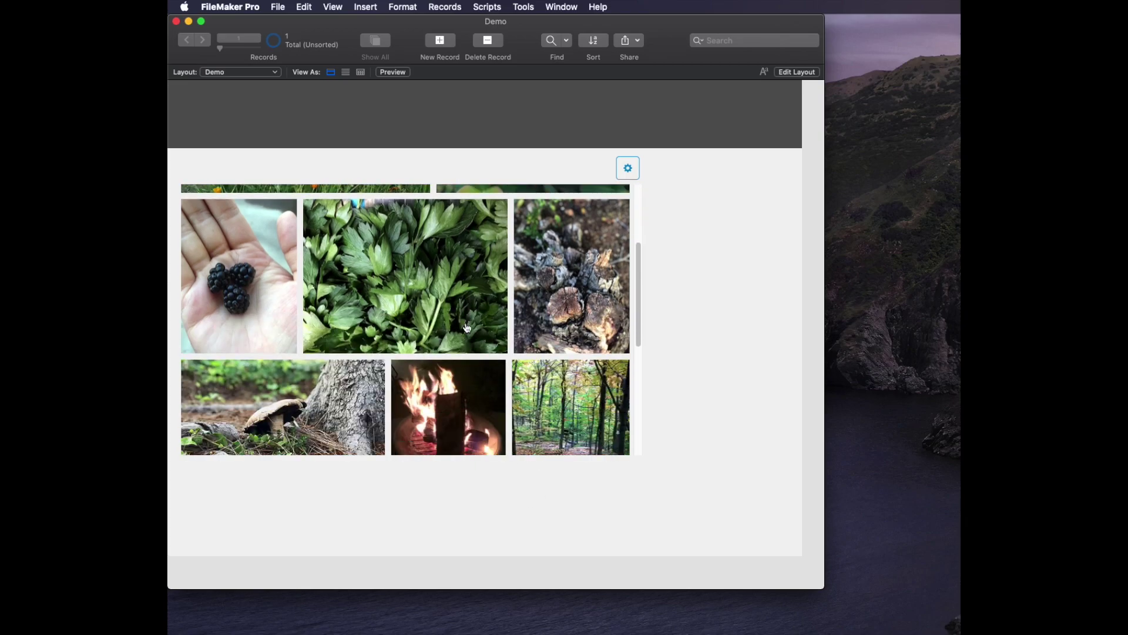
{"action": "scroll", "coordinate": [467, 327], "scroll_direction": "up", "scroll_amount": 5}
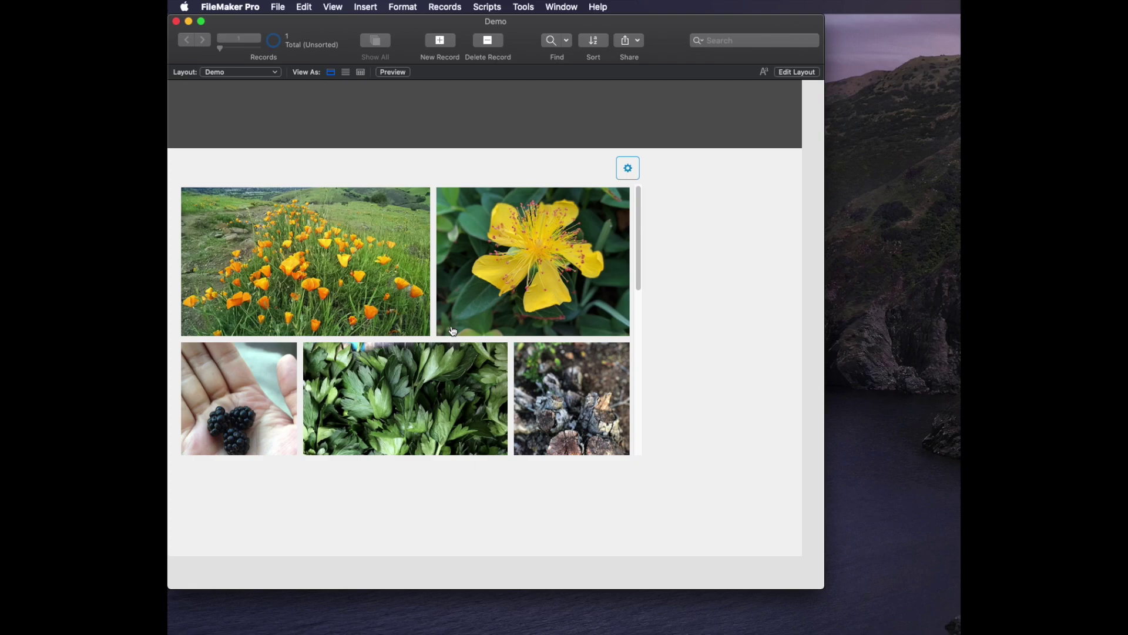
Ungroup the Photo Gallery and move its gear settings button into the header.
{"action": "key", "text": "super+l"}
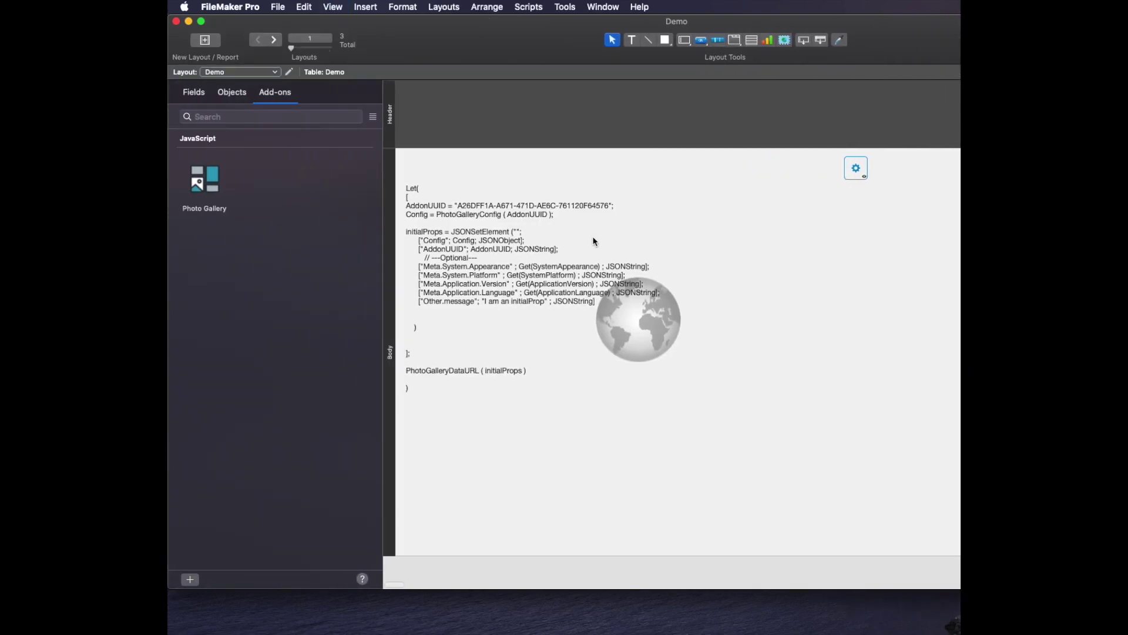
{"action": "left_click", "coordinate": [593, 241]}
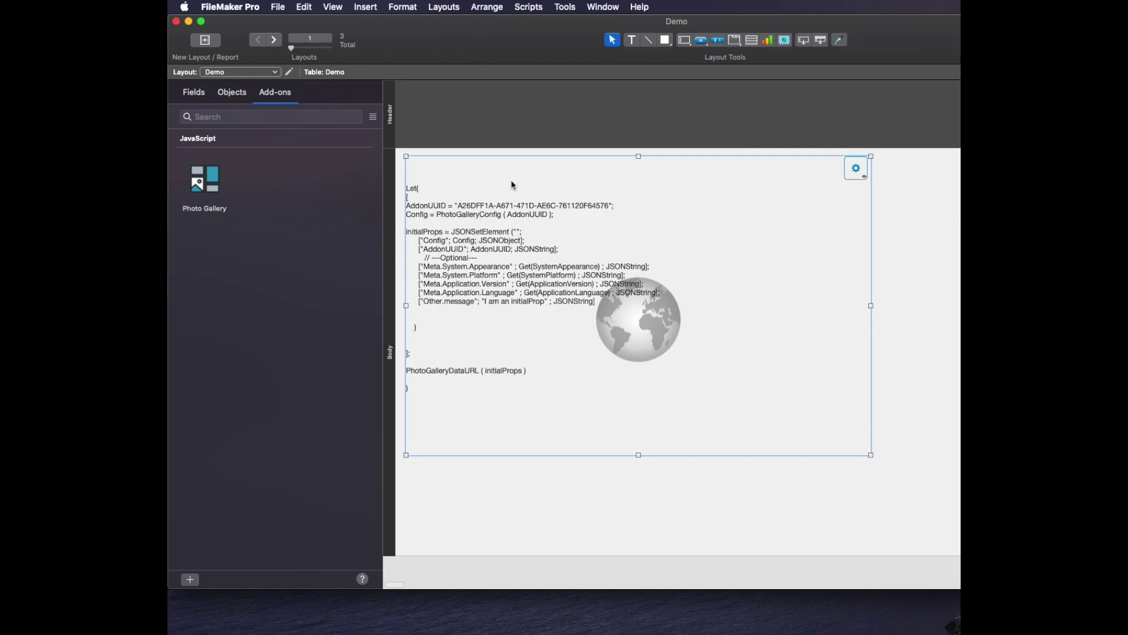
{"action": "left_click", "coordinate": [491, 6]}
{"action": "left_click", "coordinate": [497, 33]}
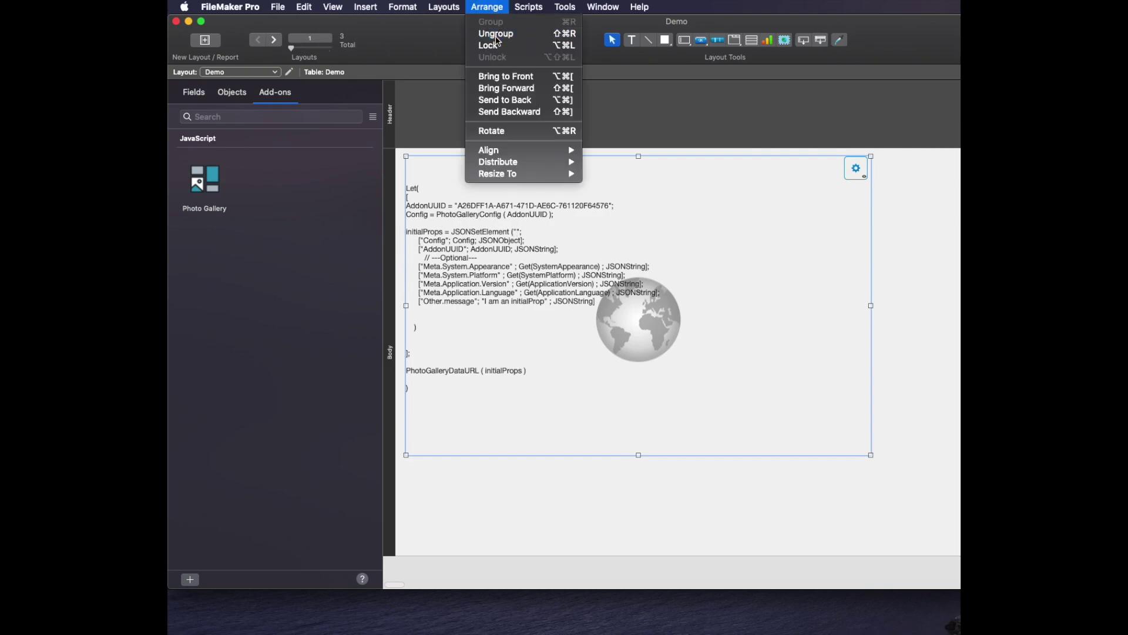
{"action": "left_click", "coordinate": [893, 181]}
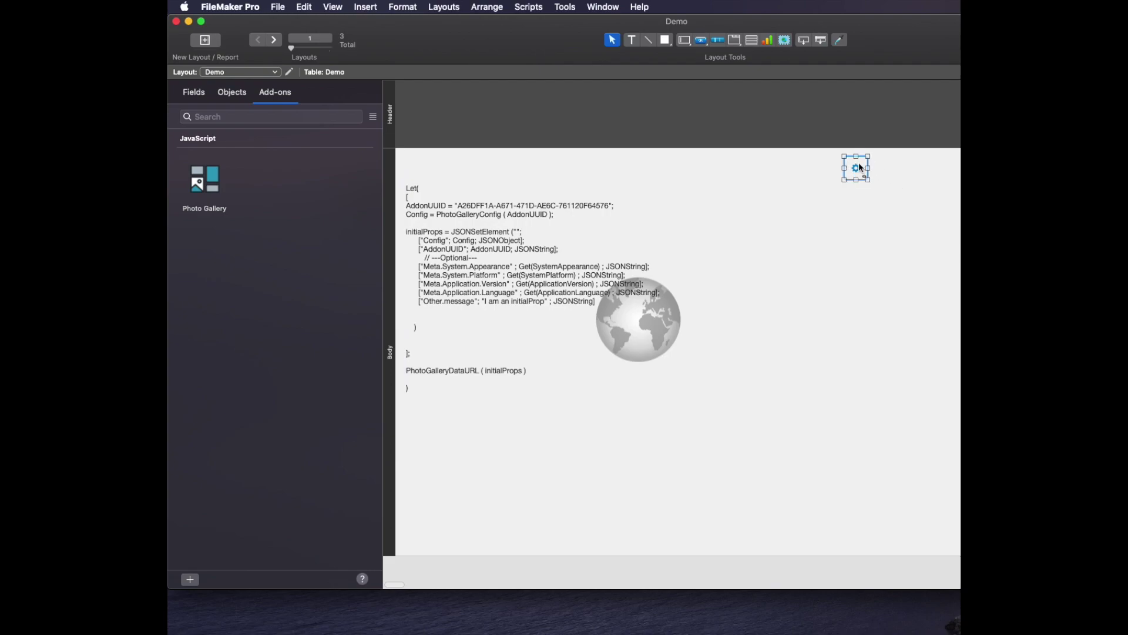
{"action": "left_click_drag", "start_coordinate": [857, 165], "coordinate": [416, 103]}
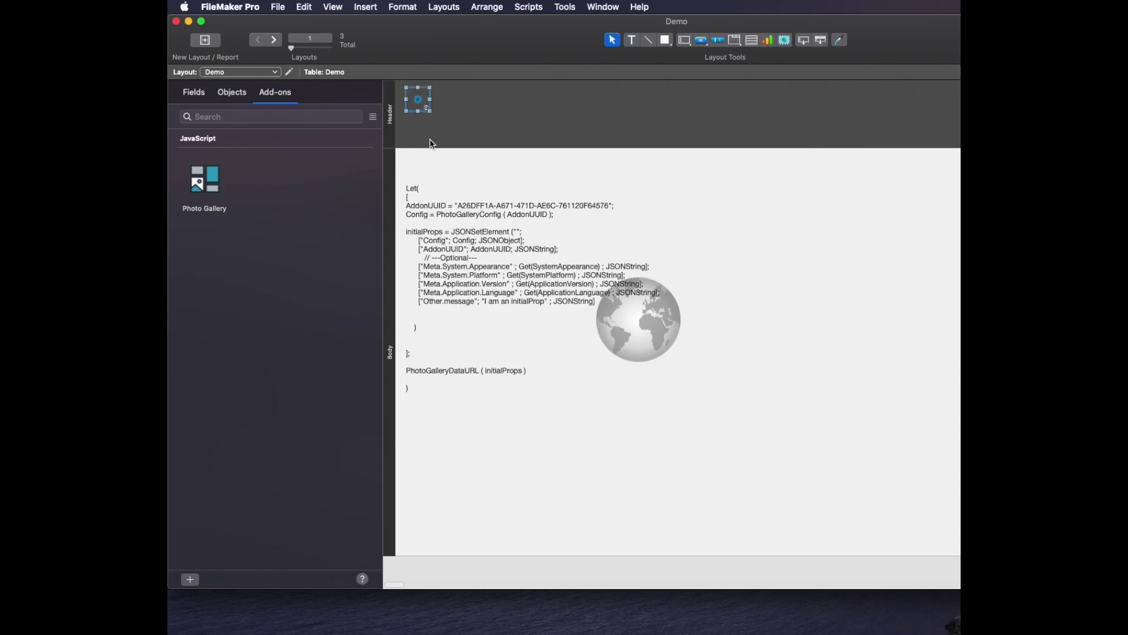
Shrink the header, move the gallery up, narrow the layout and raise the body's bottom edge.
{"action": "left_click_drag", "start_coordinate": [429, 150], "coordinate": [429, 120]}
{"action": "left_click", "coordinate": [503, 195]}
{"action": "left_click_drag", "start_coordinate": [502, 196], "coordinate": [500, 169]}
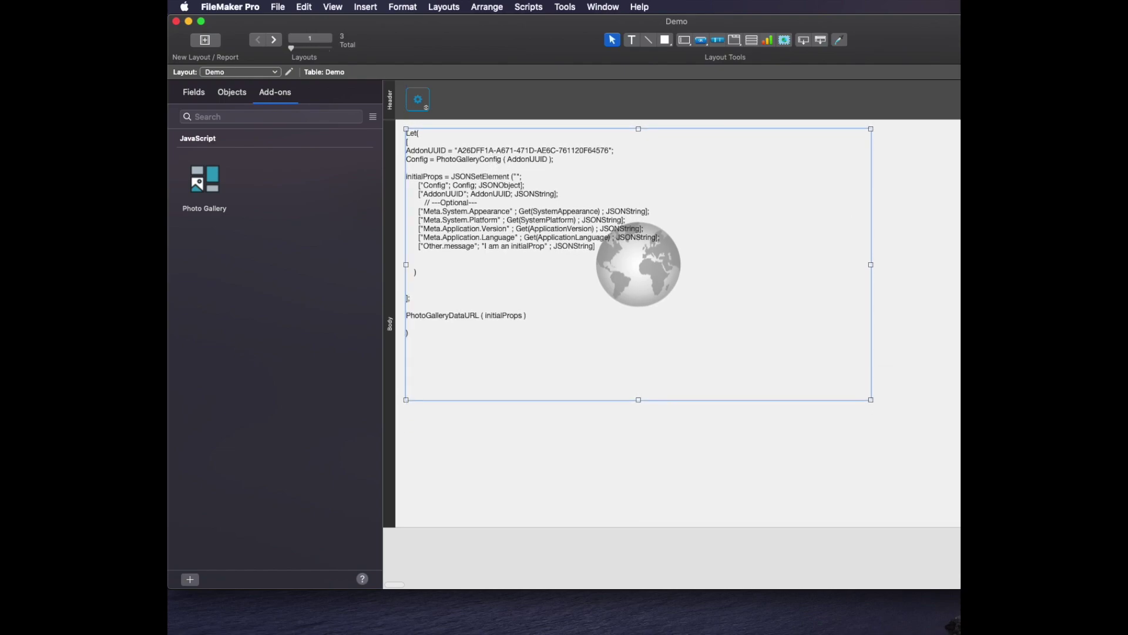
{"action": "left_click_drag", "start_coordinate": [960, 473], "coordinate": [885, 474]}
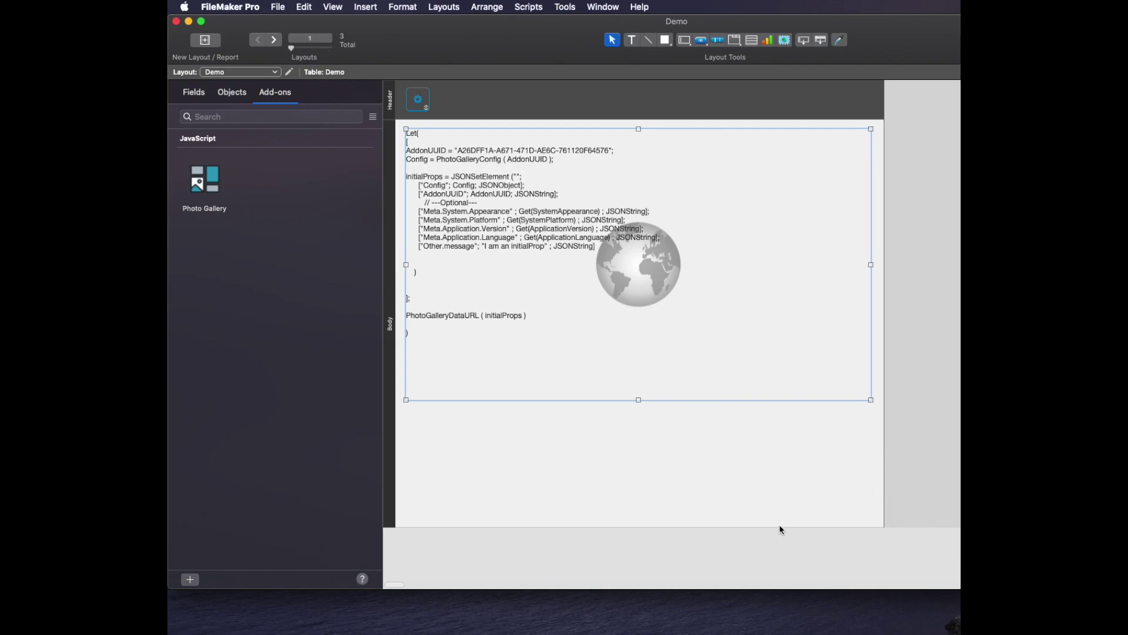
{"action": "left_click_drag", "start_coordinate": [781, 528], "coordinate": [783, 432]}
{"action": "left_click", "coordinate": [748, 340]}
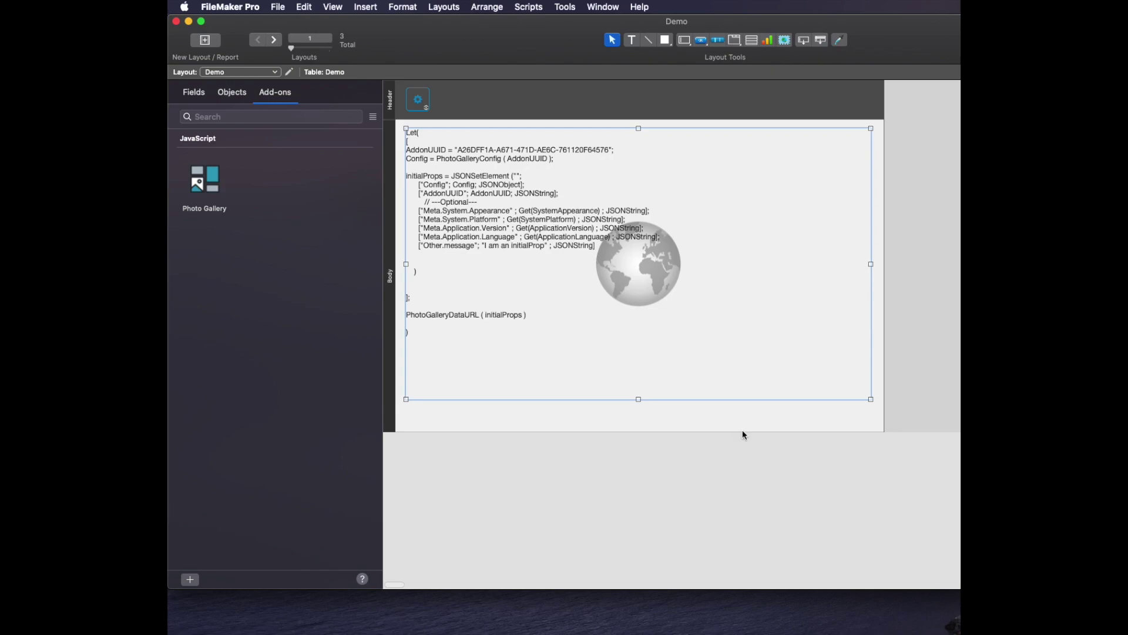
{"action": "left_click", "coordinate": [742, 430]}
{"action": "left_click_drag", "start_coordinate": [739, 431], "coordinate": [738, 414]}
{"action": "left_click", "coordinate": [739, 321]}
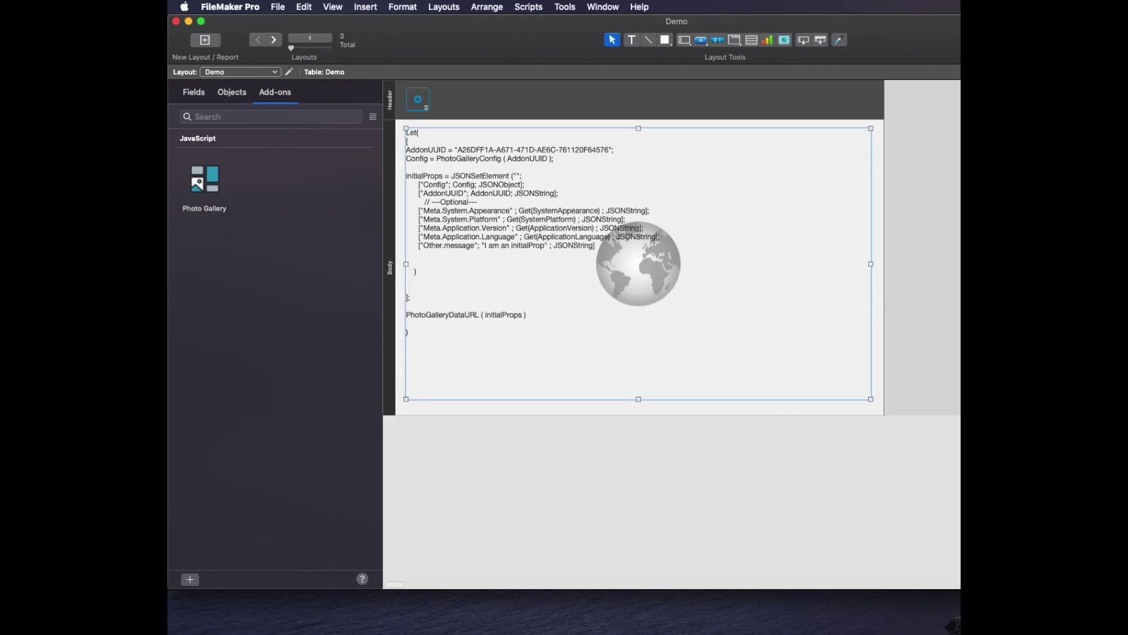
Anchor the gallery's Autosizing to the bottom and right edges so it stretches with the window.
{"action": "key", "text": "super+i"}
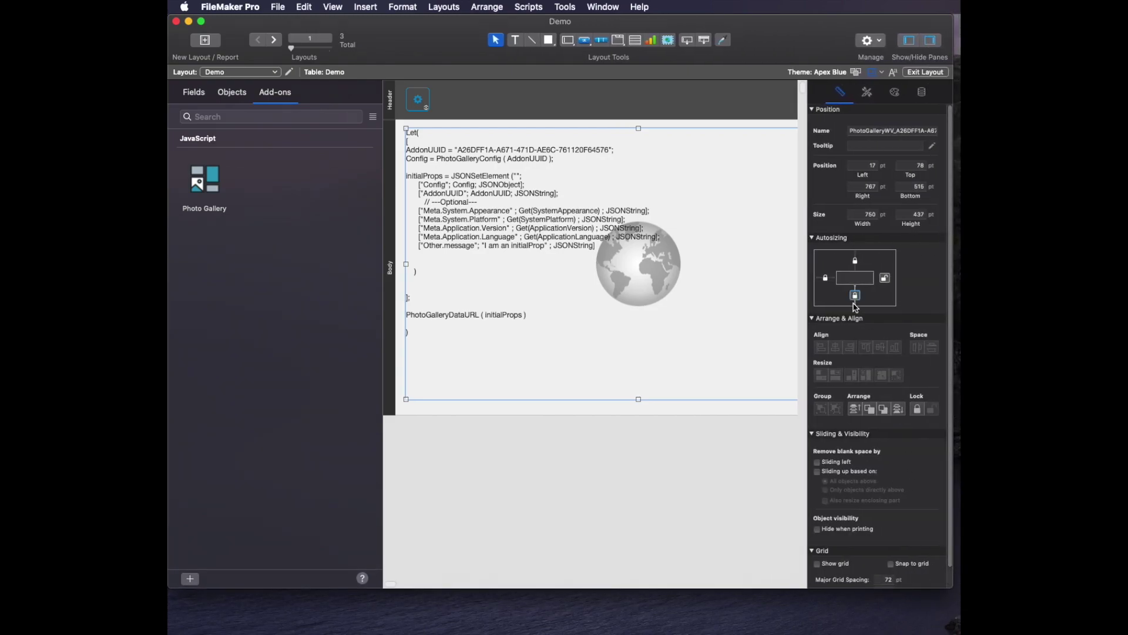
{"action": "left_click", "coordinate": [855, 295]}
{"action": "left_click", "coordinate": [885, 278]}
In Browse mode, move and enlarge the window, then open the yellow flower photo's details.
{"action": "key", "text": "super+b"}
{"action": "left_click_drag", "start_coordinate": [554, 32], "coordinate": [351, 30]}
{"action": "left_click_drag", "start_coordinate": [598, 585], "coordinate": [916, 621]}
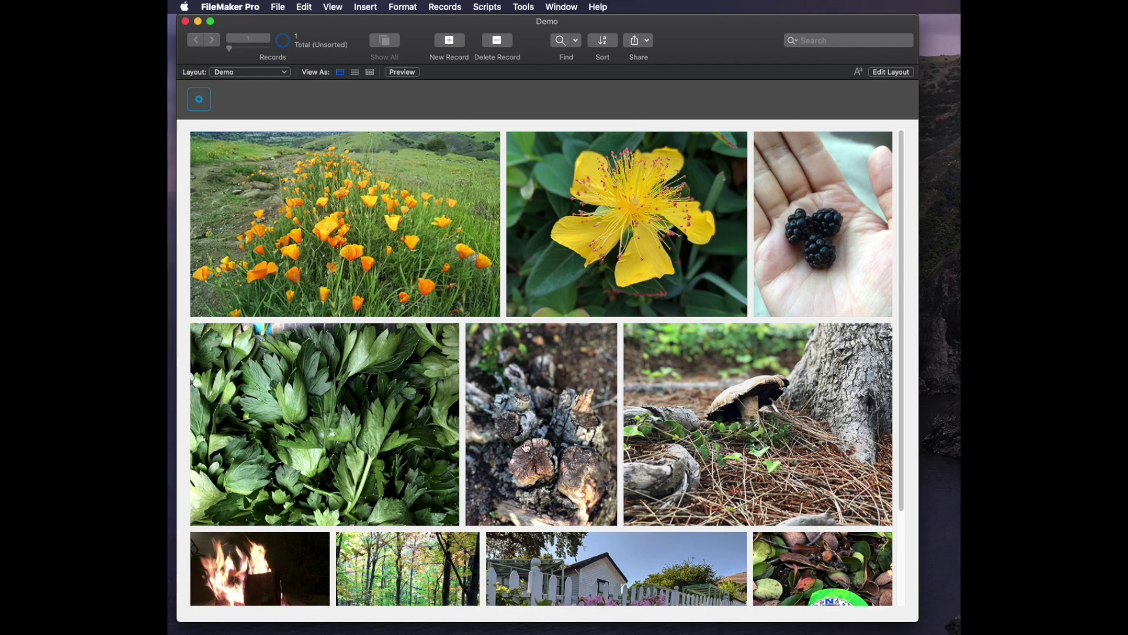
{"action": "left_click", "coordinate": [594, 224]}
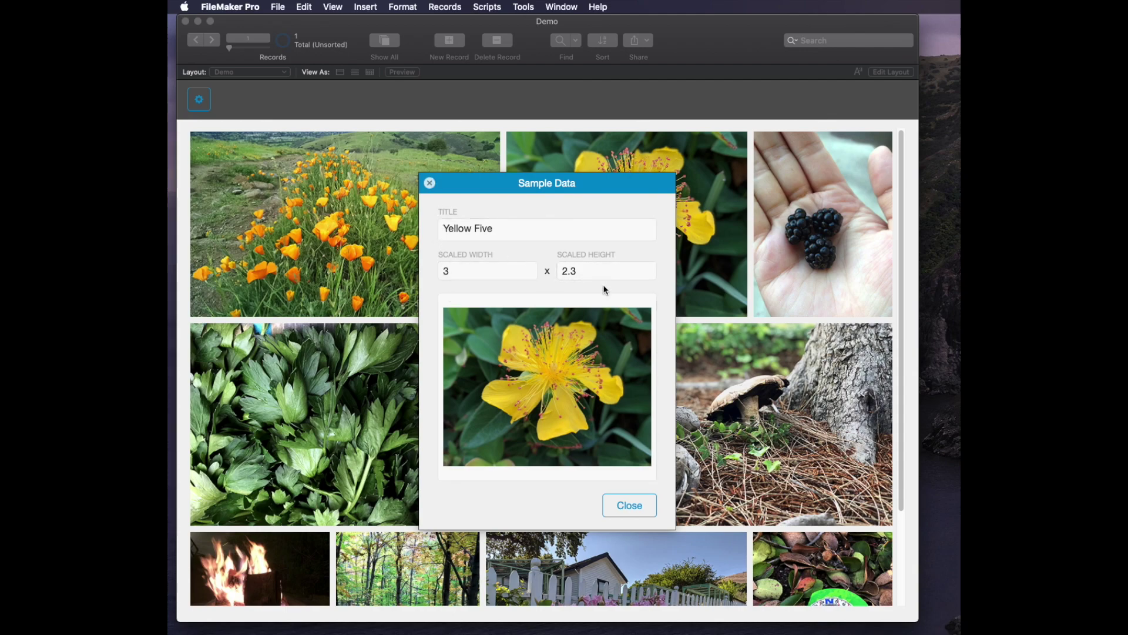
Set the Yellow Five photo's scaled width to 1 and close the record to refresh the grid.
{"action": "left_click", "coordinate": [452, 269]}
{"action": "key", "text": "BackSpace"}
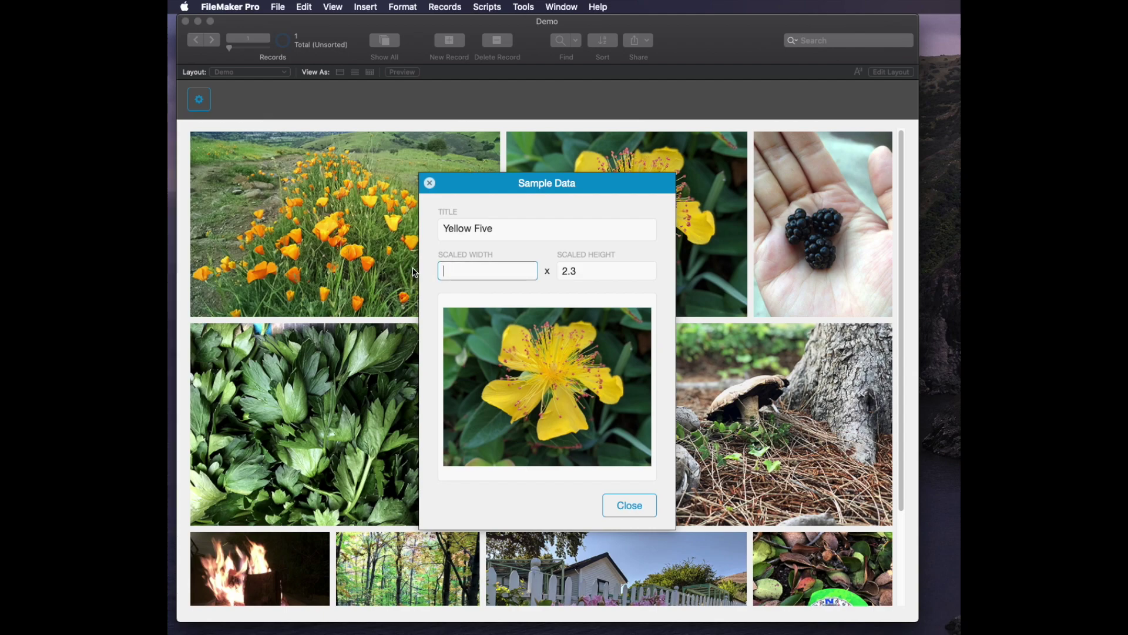
{"action": "type", "text": "1"}
{"action": "key", "text": "Return"}
{"action": "left_click", "coordinate": [641, 507]}
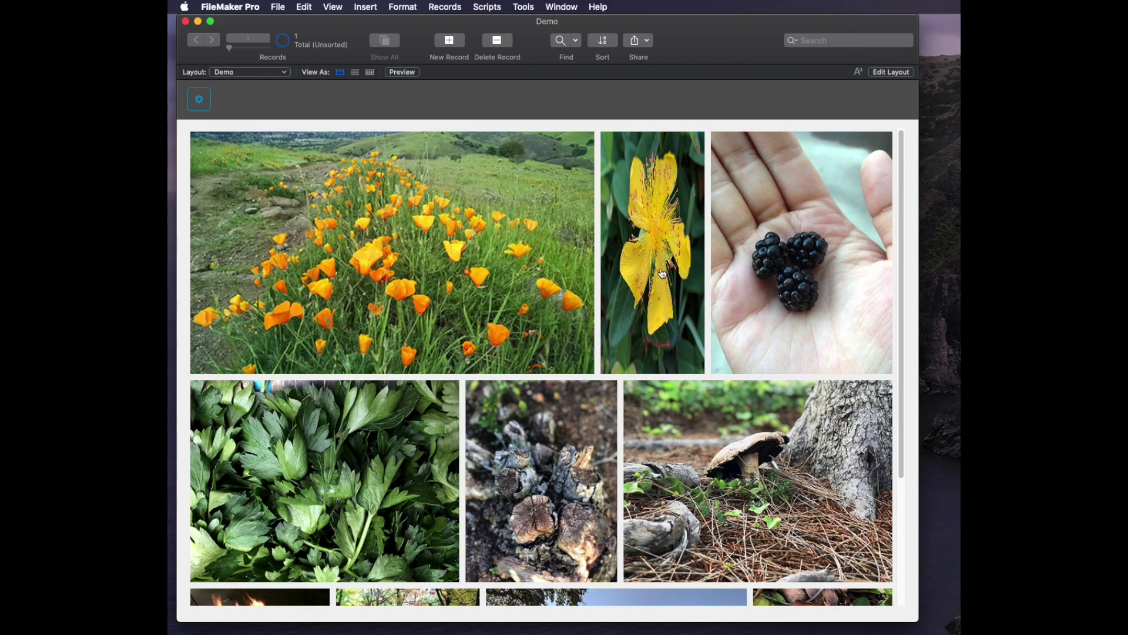
Change Yellow Five's scaled width to 5, then bring up the Photo Gallery Configurator.
{"action": "left_click", "coordinate": [646, 205]}
{"action": "left_click", "coordinate": [463, 273]}
{"action": "key", "text": "BackSpace"}
{"action": "type", "text": "5"}
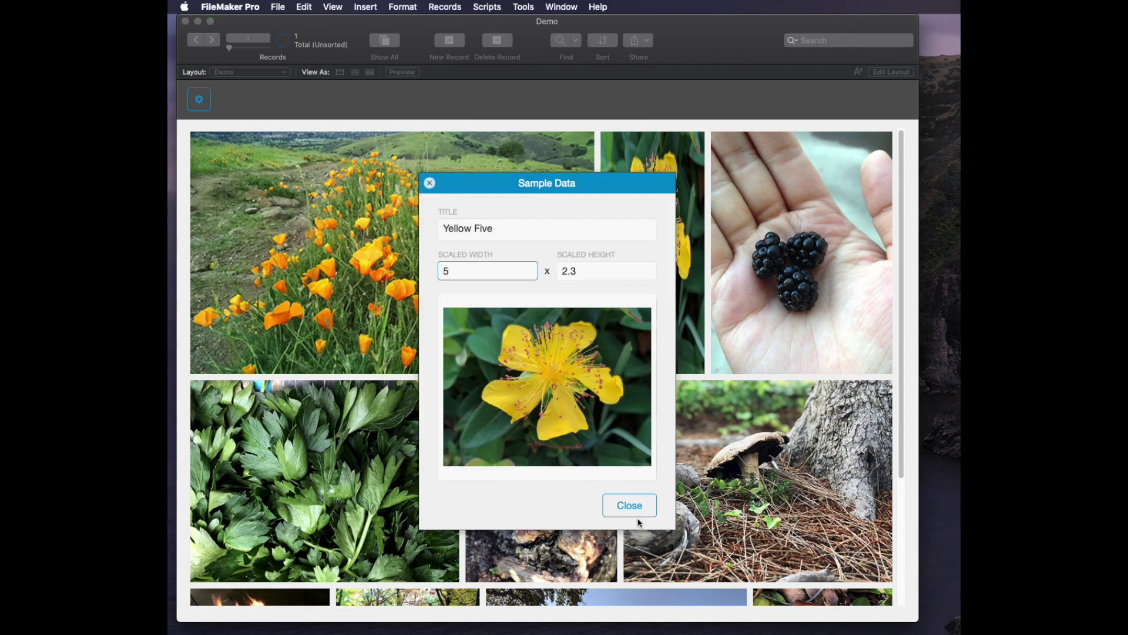
{"action": "left_click", "coordinate": [637, 507]}
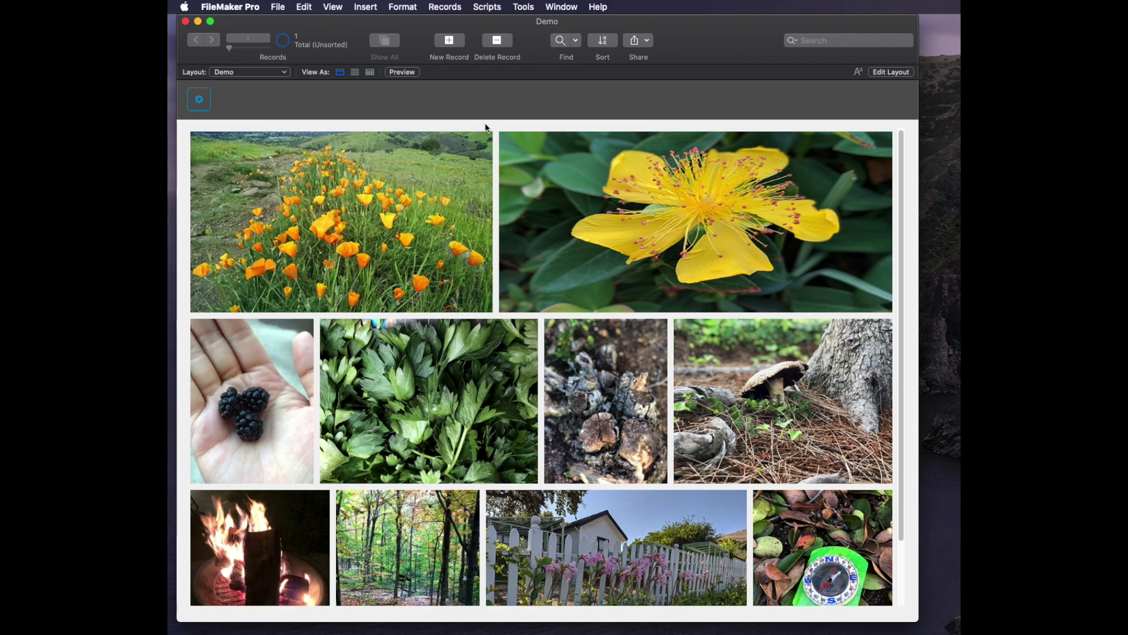
{"action": "left_click", "coordinate": [200, 101]}
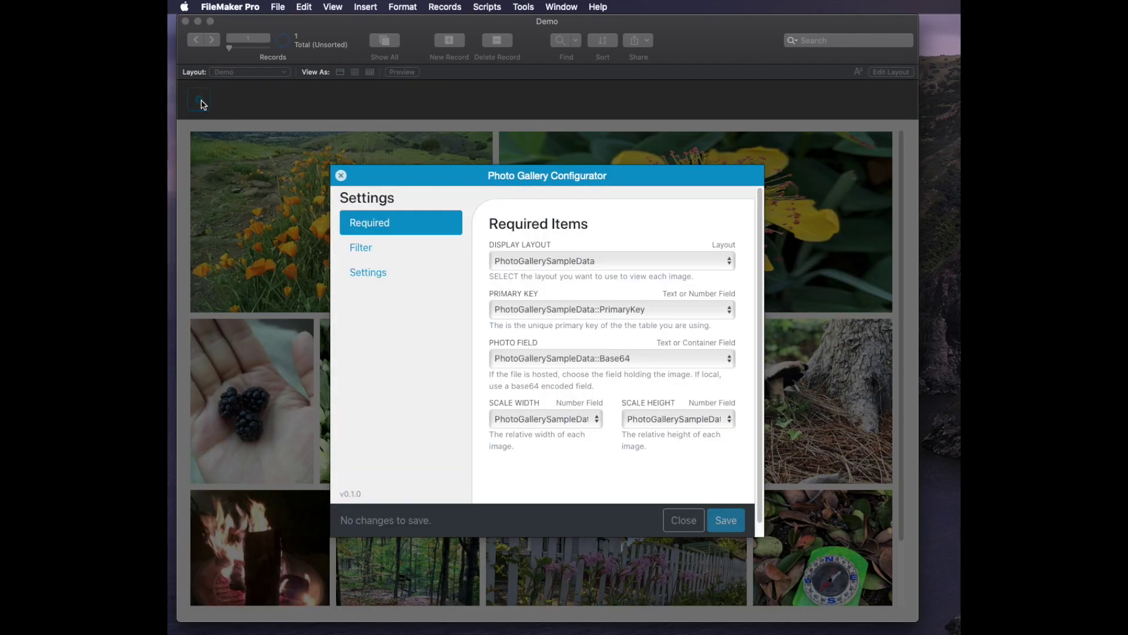
Review the Filter and Required settings, keeping Base64 as the photo field.
{"action": "left_click", "coordinate": [364, 253]}
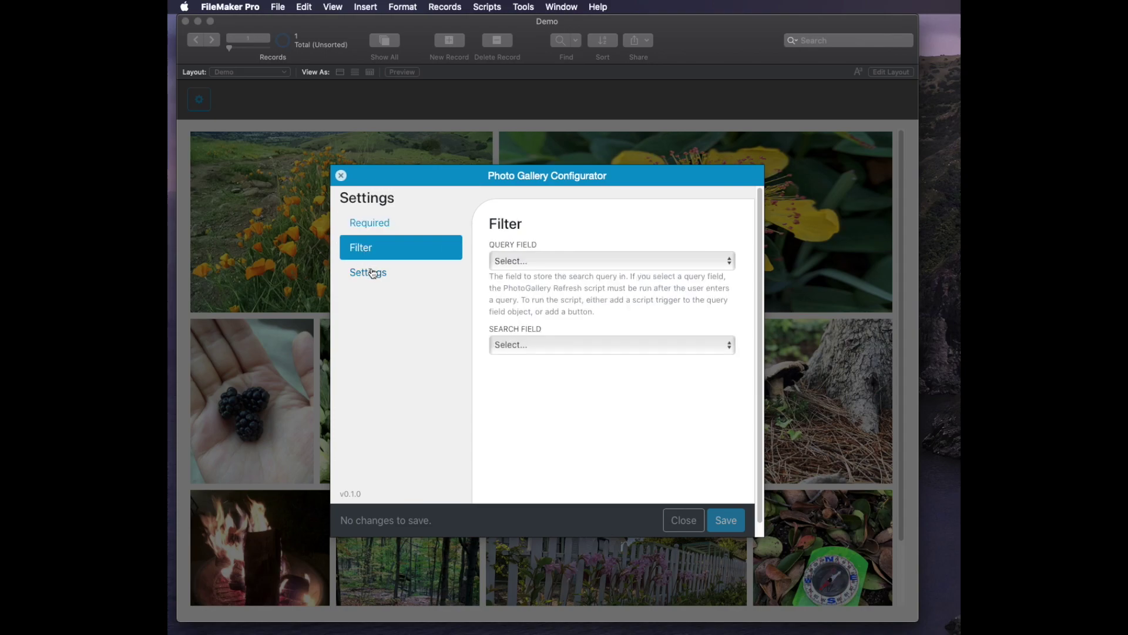
{"action": "left_click", "coordinate": [376, 222]}
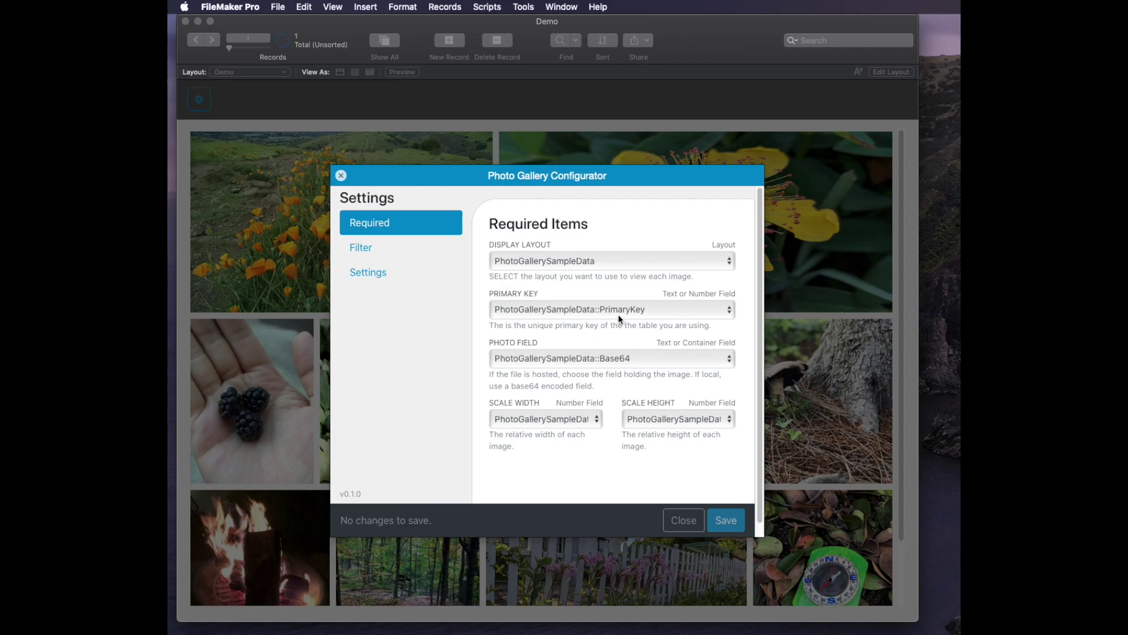
{"action": "left_click", "coordinate": [643, 359]}
{"action": "left_click", "coordinate": [644, 363]}
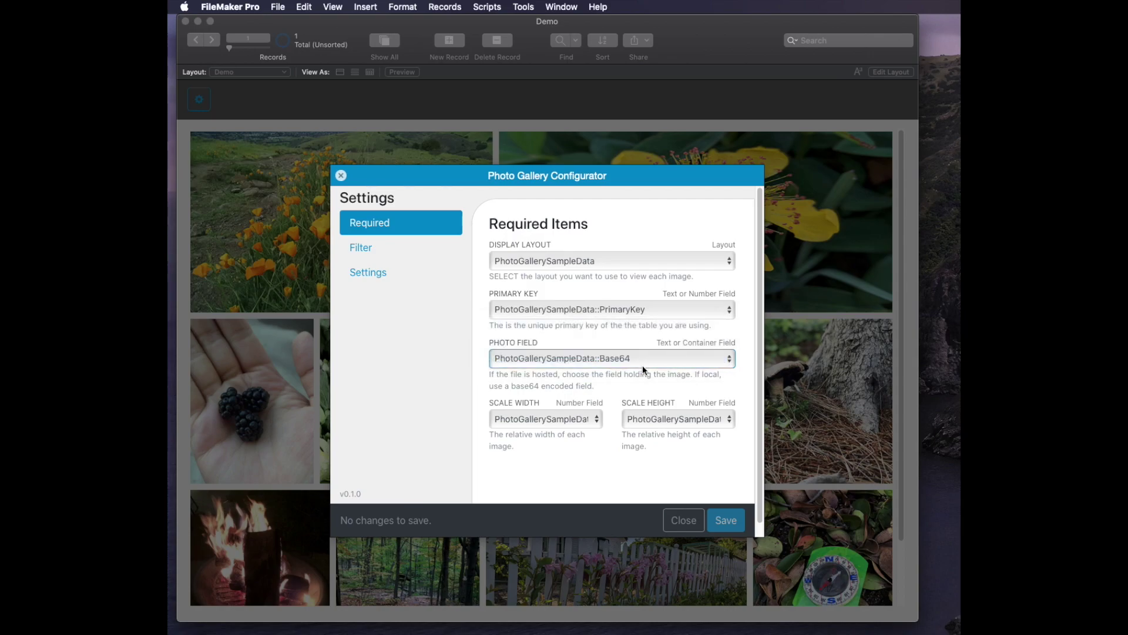
Set the gallery Direction to column and Columns from 3 to 2, then save.
{"action": "left_click", "coordinate": [388, 273]}
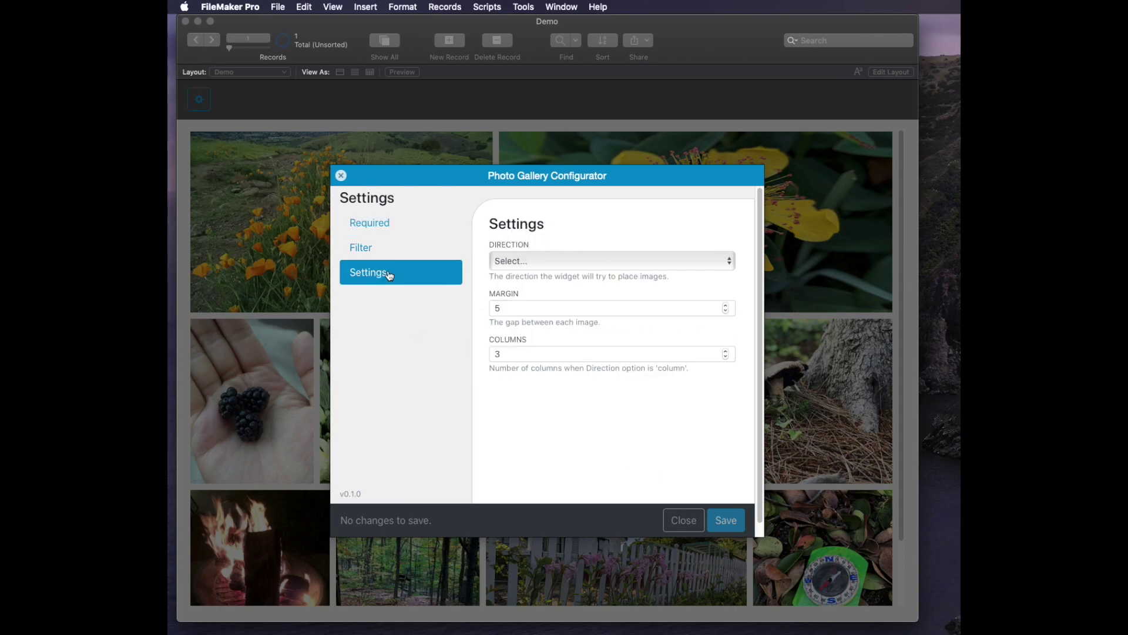
{"action": "left_click", "coordinate": [545, 256]}
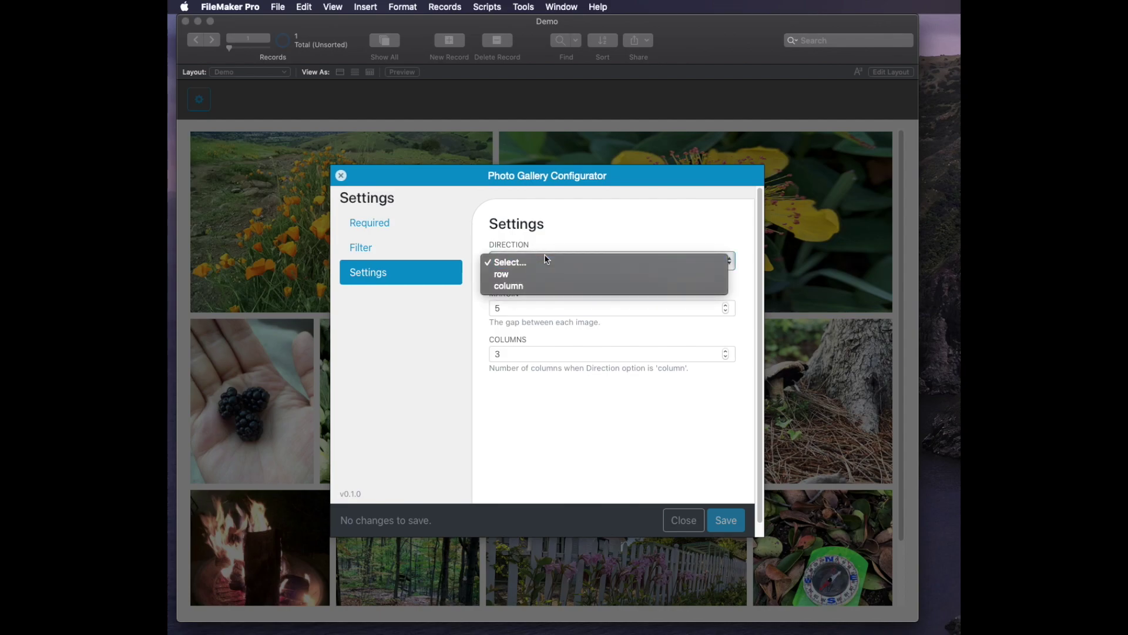
{"action": "left_click", "coordinate": [548, 286]}
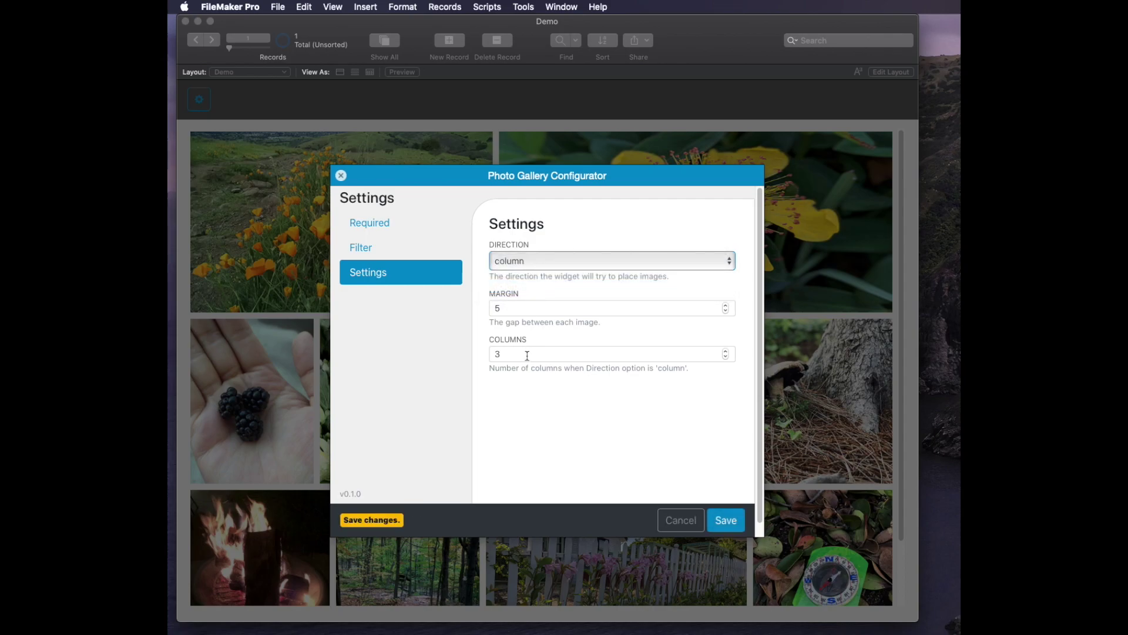
{"action": "left_click_drag", "start_coordinate": [527, 356], "coordinate": [439, 368]}
{"action": "type", "text": "2"}
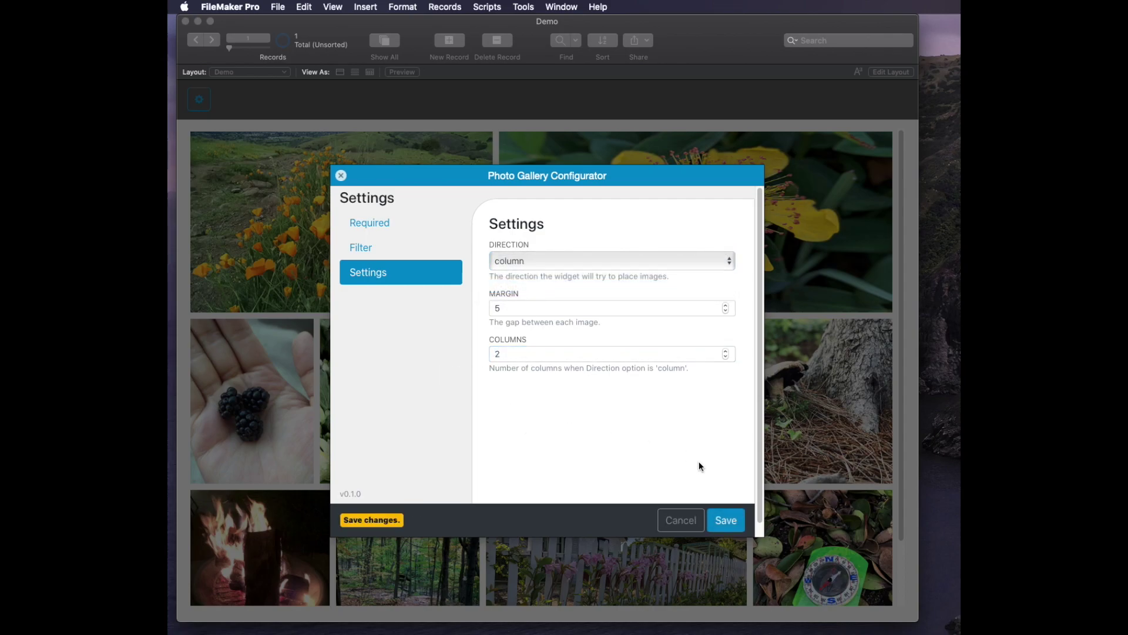
{"action": "left_click", "coordinate": [725, 520]}
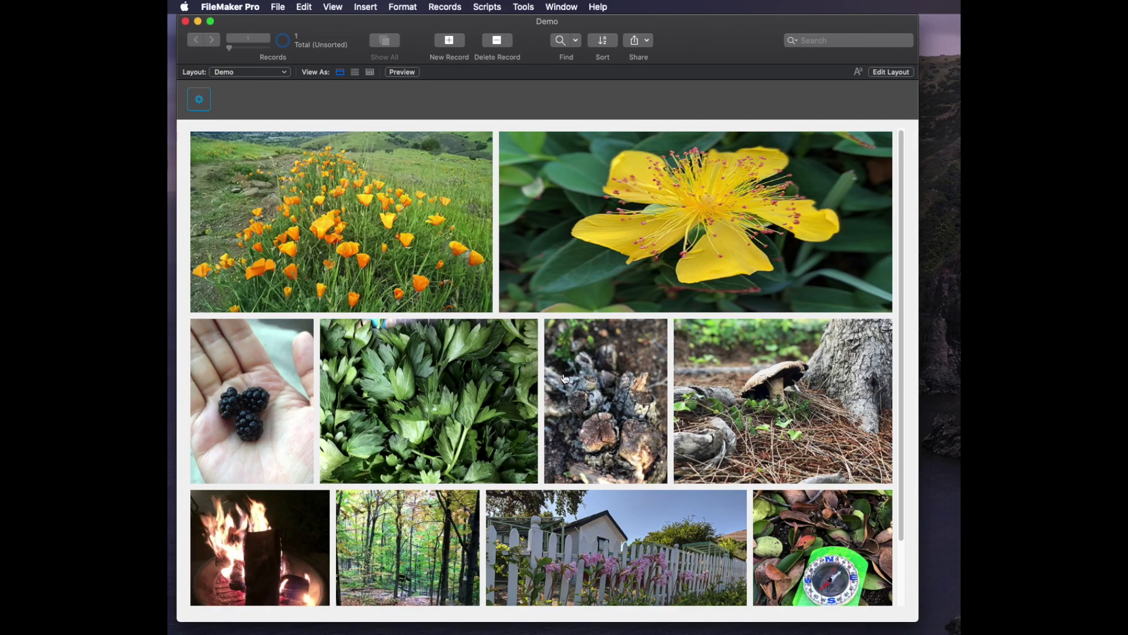
Resize the window from its corner so the gallery reflows into two columns of larger images.
{"action": "mouse_move", "coordinate": [921, 628]}
{"action": "left_mouse_down"}
{"action": "mouse_move", "coordinate": [879, 620]}
{"action": "mouse_move", "coordinate": [927, 617]}
{"action": "left_mouse_up"}
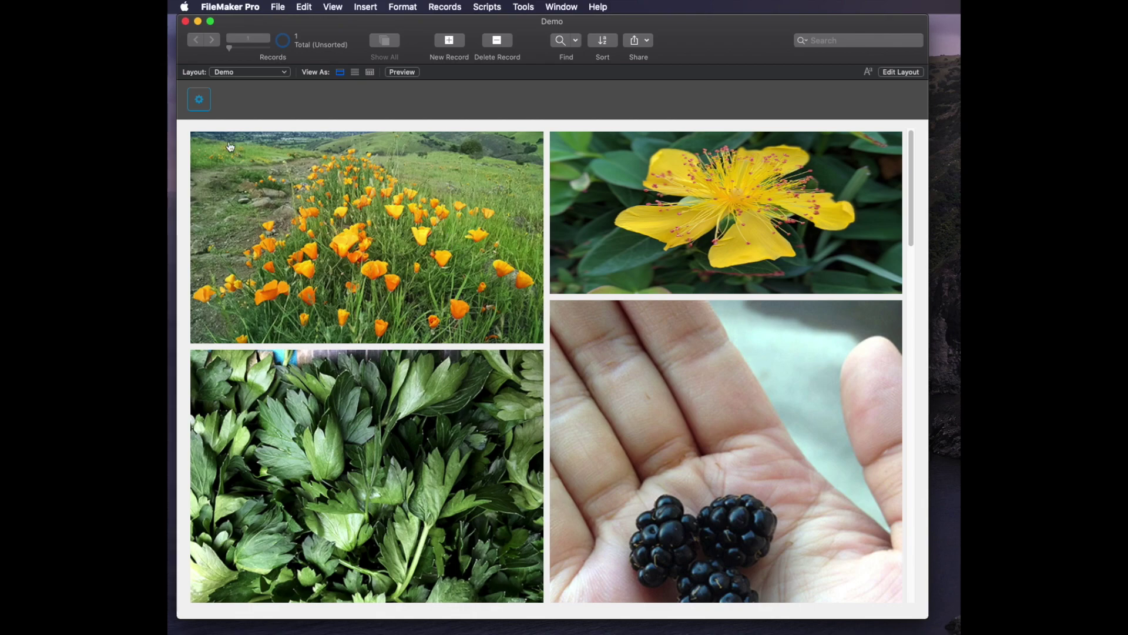
Change the gallery Margin to 10 in Settings, save, and resize the window to reflow.
{"action": "left_click", "coordinate": [198, 100]}
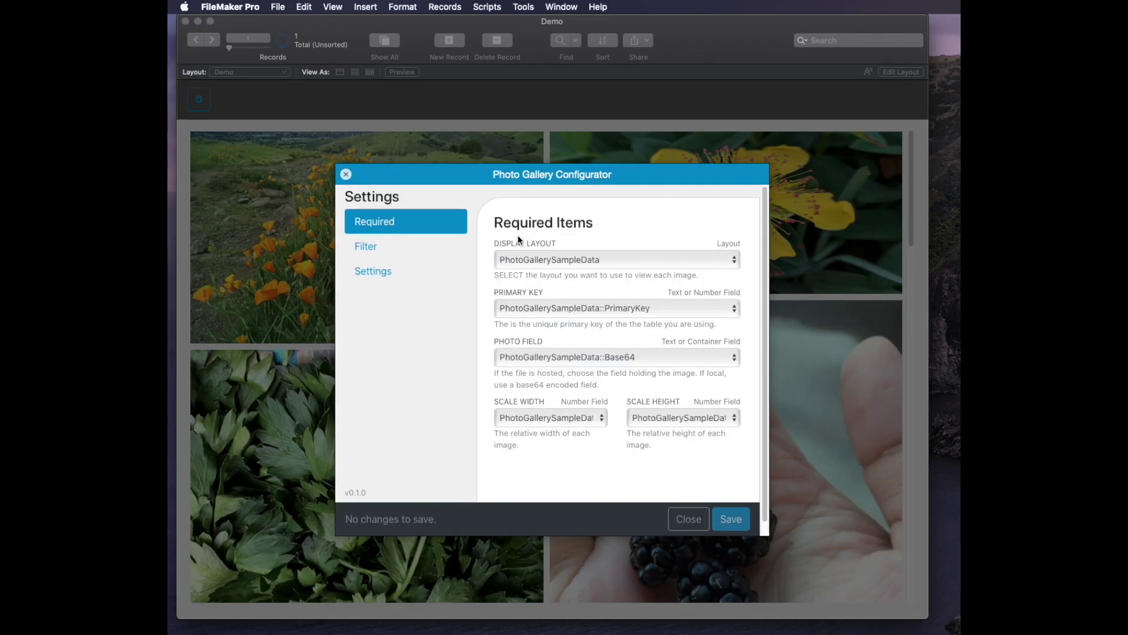
{"action": "left_click", "coordinate": [422, 268]}
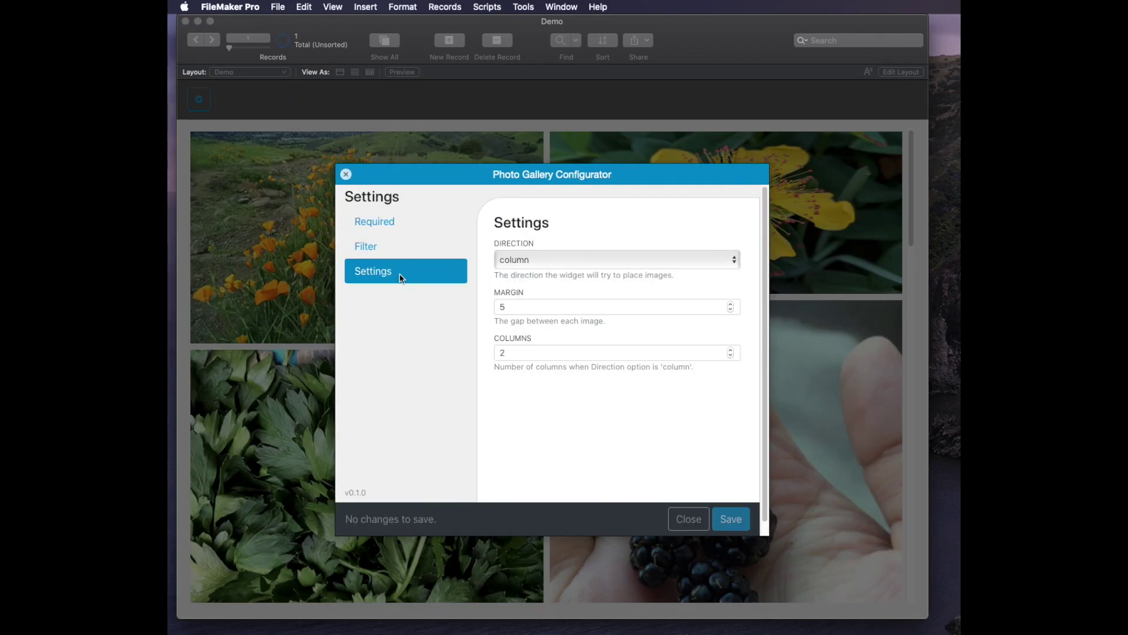
{"action": "double_click", "coordinate": [533, 306]}
{"action": "type", "text": "10"}
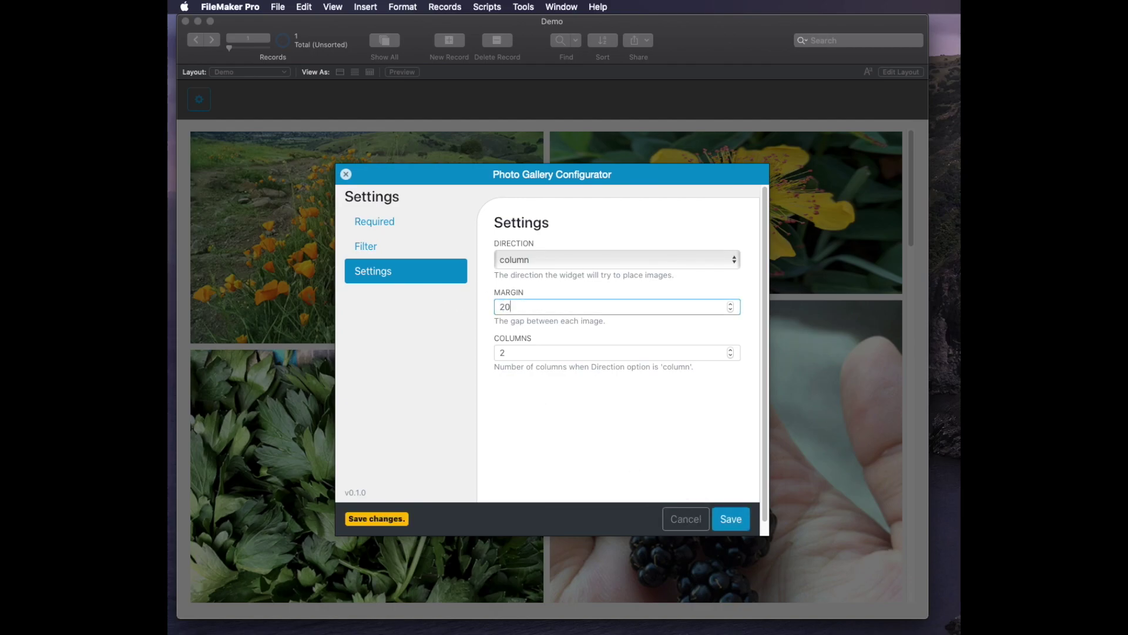
{"action": "left_click", "coordinate": [734, 525]}
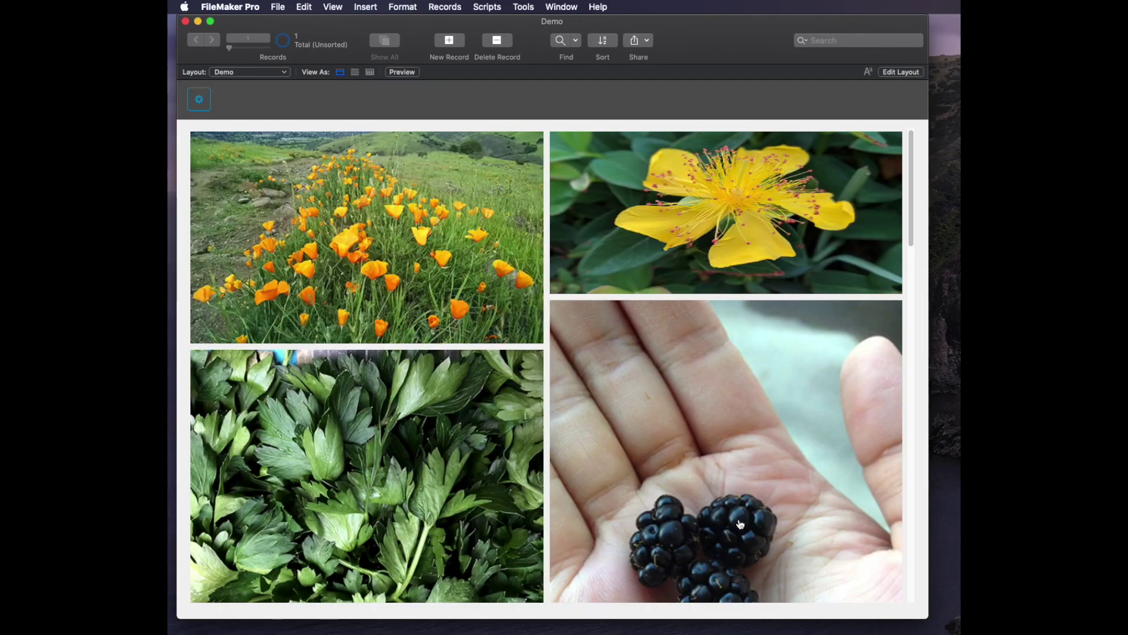
{"action": "mouse_move", "coordinate": [929, 619]}
{"action": "left_mouse_down"}
{"action": "mouse_move", "coordinate": [891, 609]}
{"action": "mouse_move", "coordinate": [930, 613]}
{"action": "left_mouse_up"}
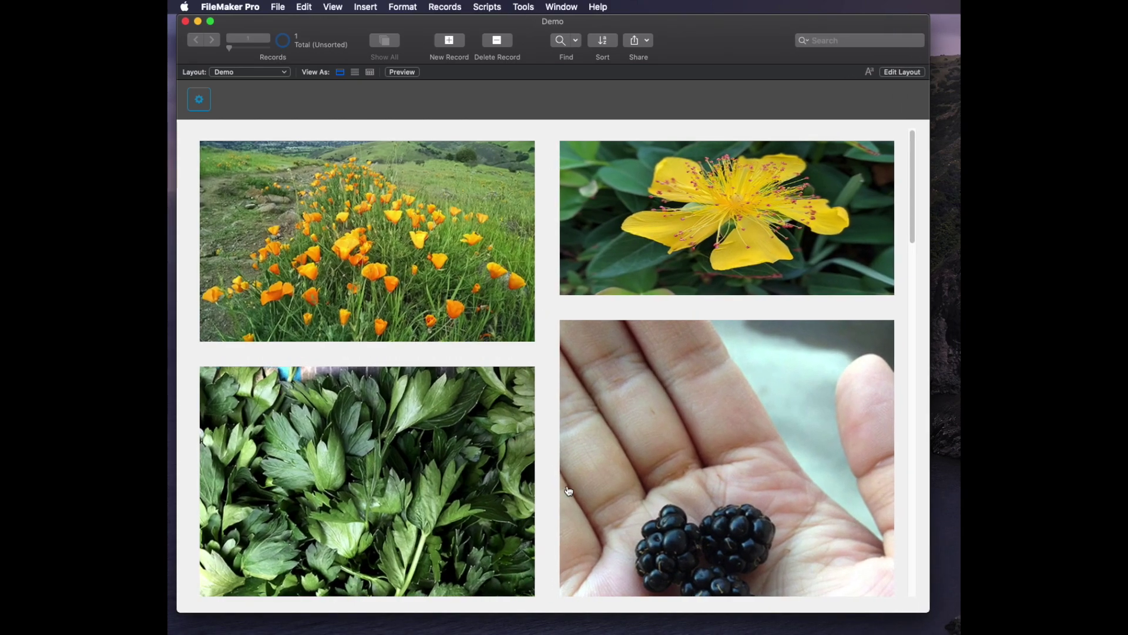
{"action": "left_click", "coordinate": [480, 462]}
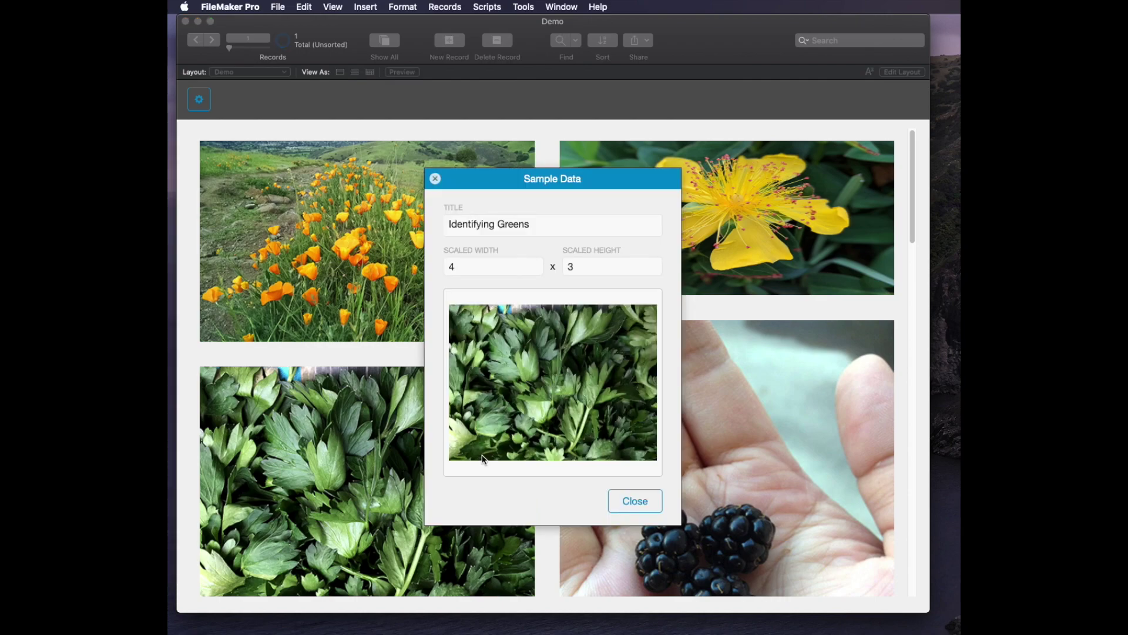
{"action": "left_click", "coordinate": [629, 499]}
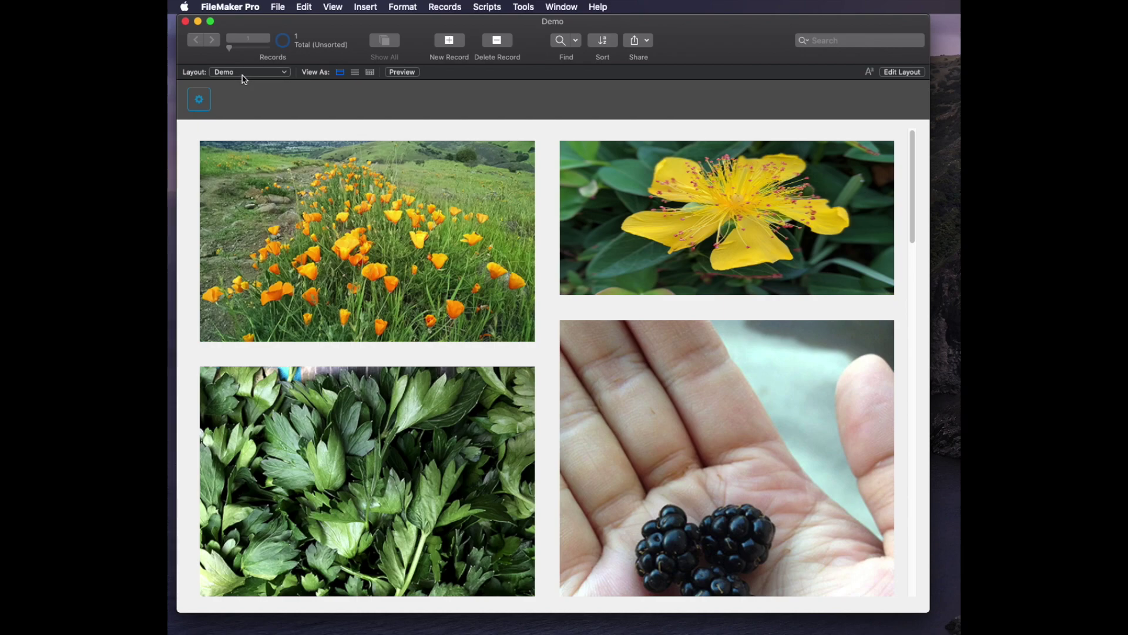
{"action": "key", "text": "super+shift+d"}
Widen the Table Name column and review the Demo, PhotoGallery and PhotoGallerySampleData tables.
{"action": "left_click", "coordinate": [567, 54]}
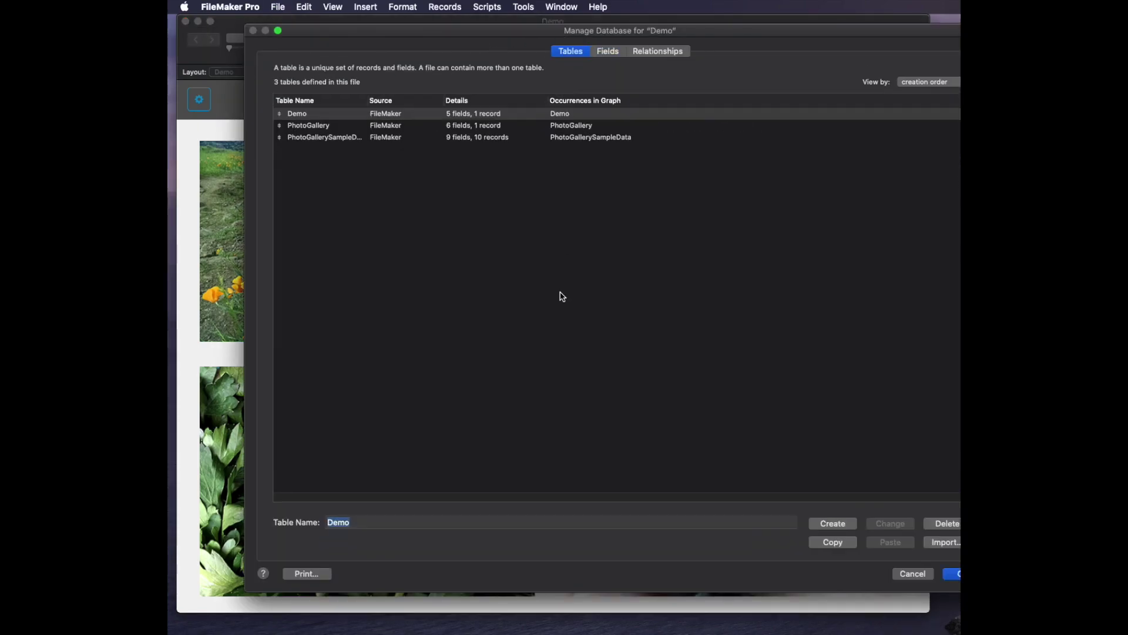
{"action": "left_click", "coordinate": [323, 138]}
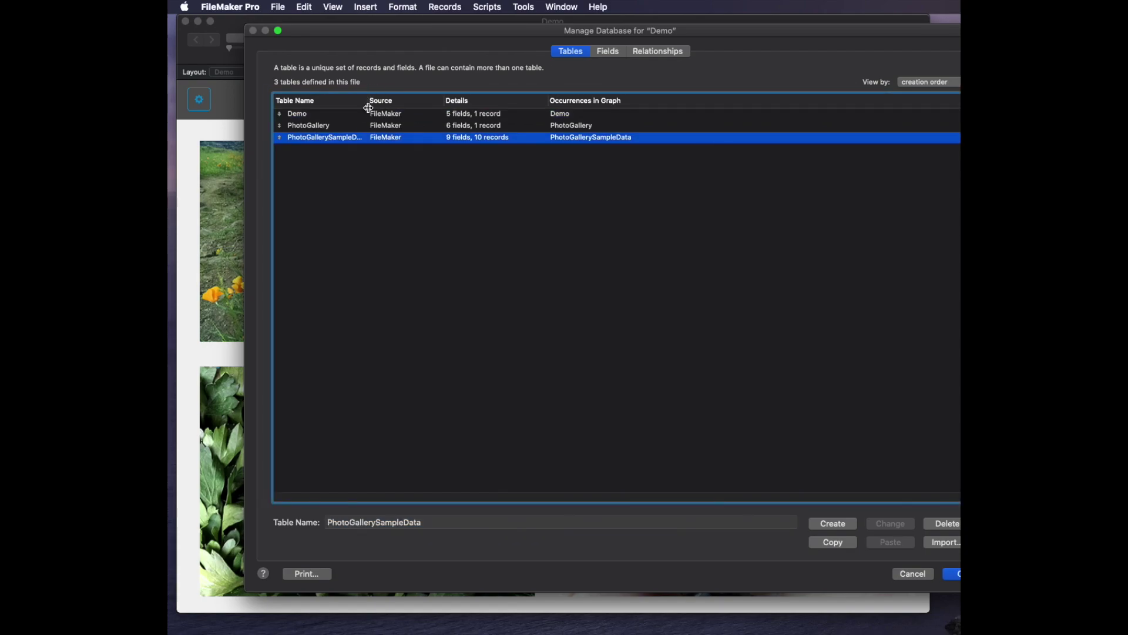
{"action": "left_click_drag", "start_coordinate": [370, 107], "coordinate": [394, 107]}
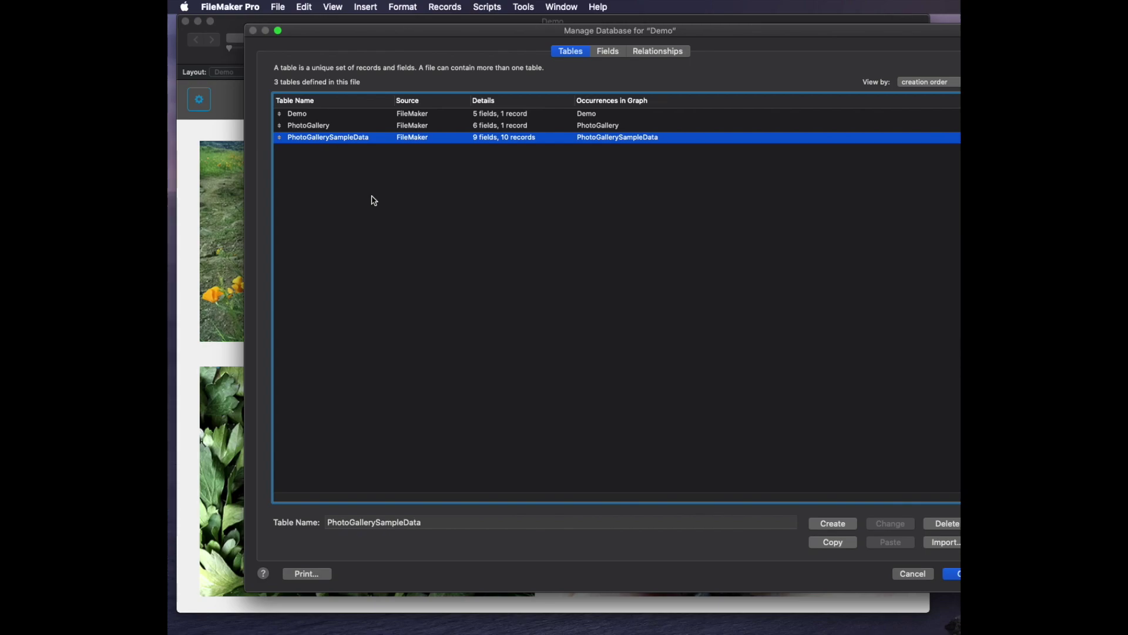
{"action": "left_click", "coordinate": [355, 205]}
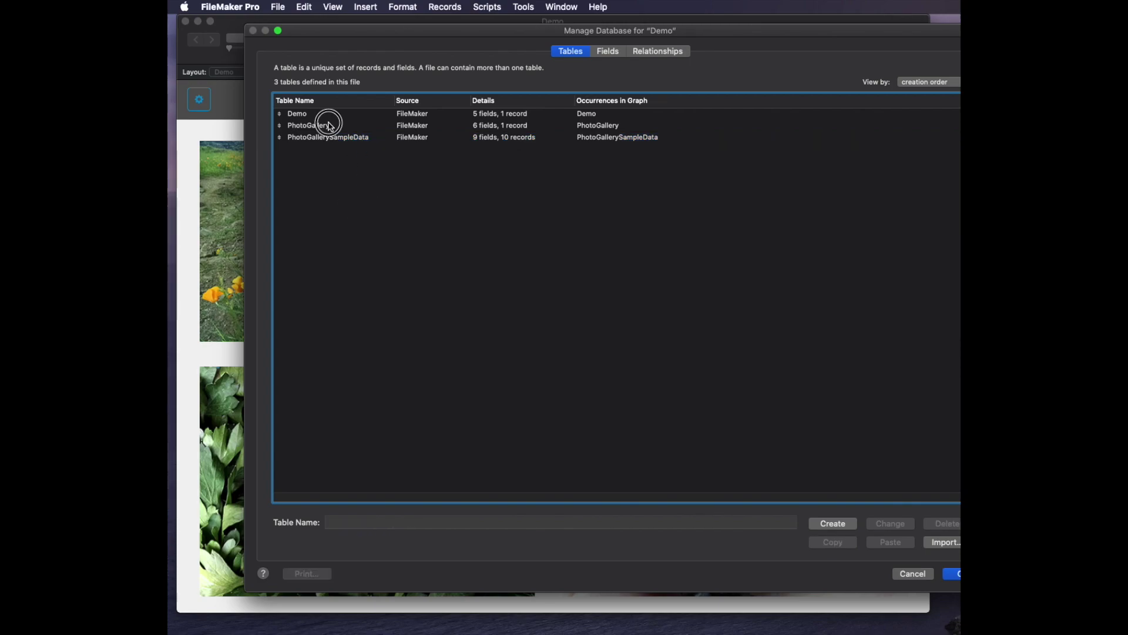
{"action": "left_click", "coordinate": [329, 125]}
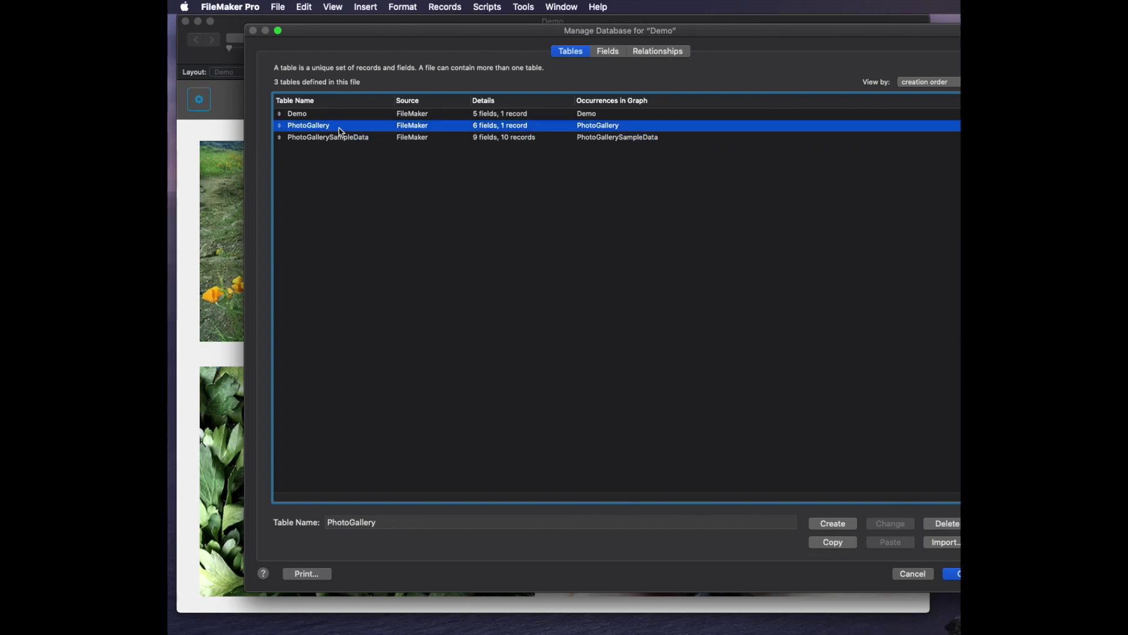
List PhotoGallerySampleData's fields and inspect the Photo container and Base64 calculation definitions.
{"action": "double_click", "coordinate": [341, 127]}
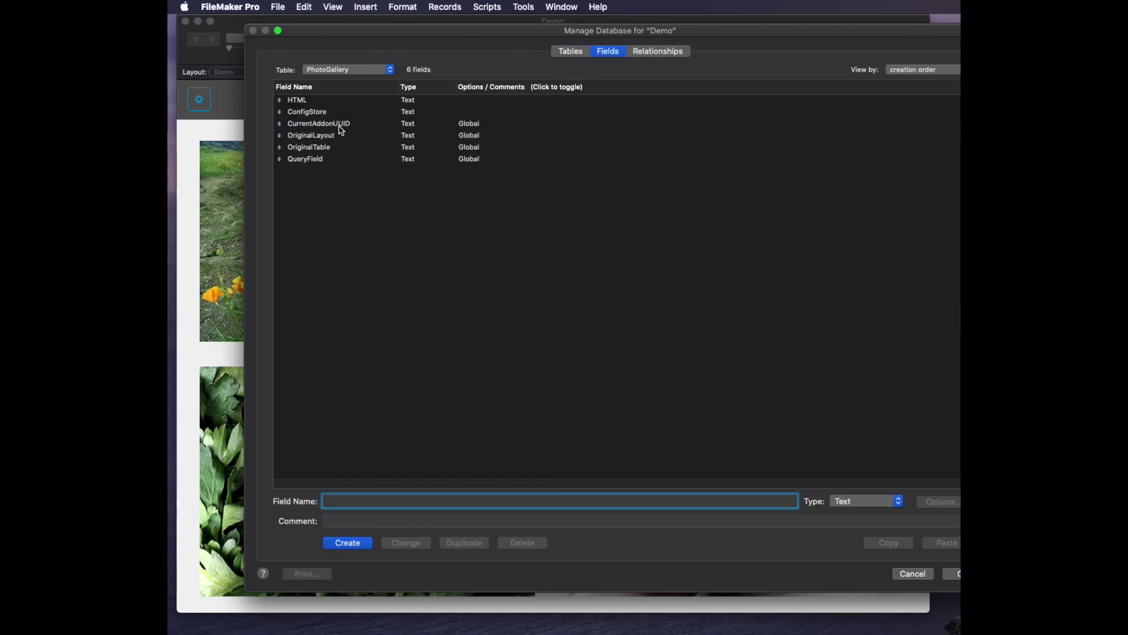
{"action": "left_click", "coordinate": [351, 68]}
{"action": "left_click", "coordinate": [351, 80]}
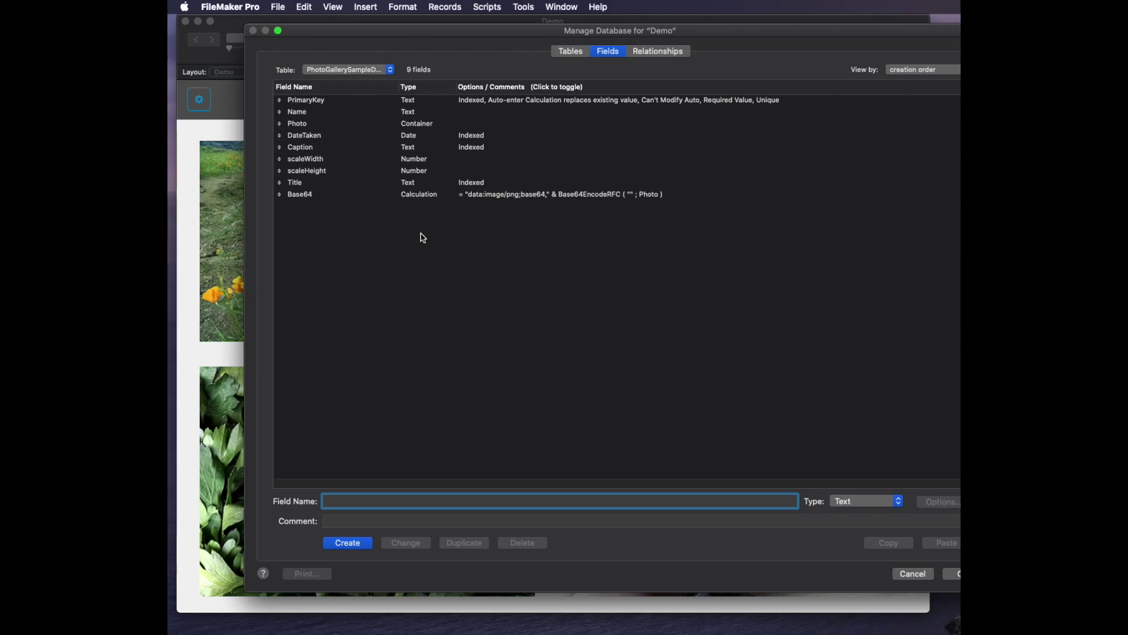
{"action": "left_click", "coordinate": [339, 125]}
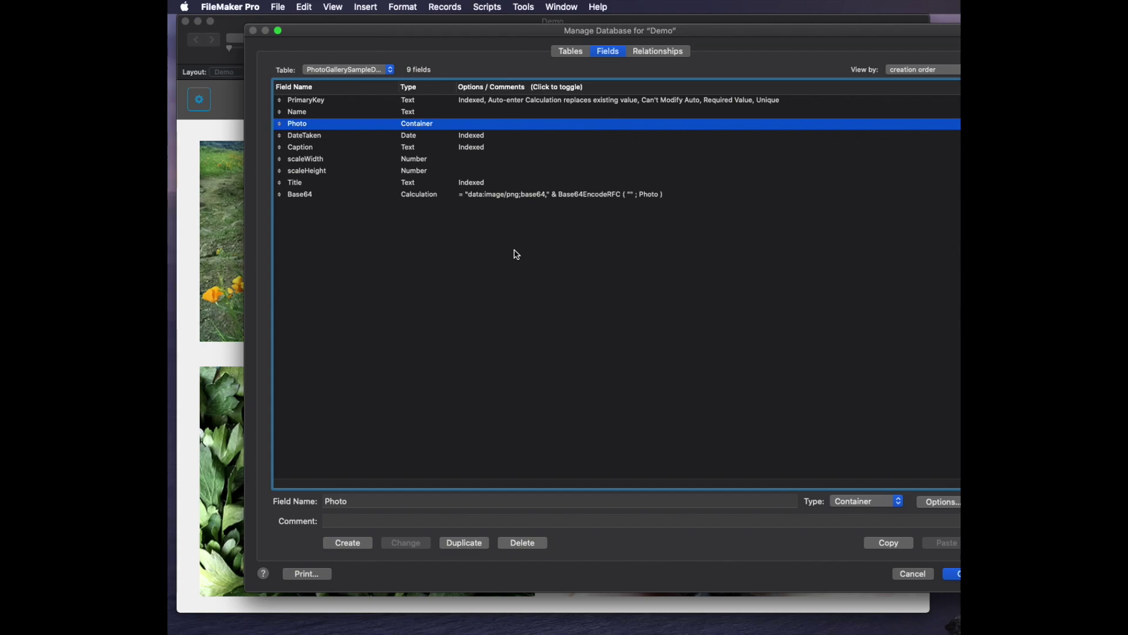
{"action": "left_click", "coordinate": [396, 216]}
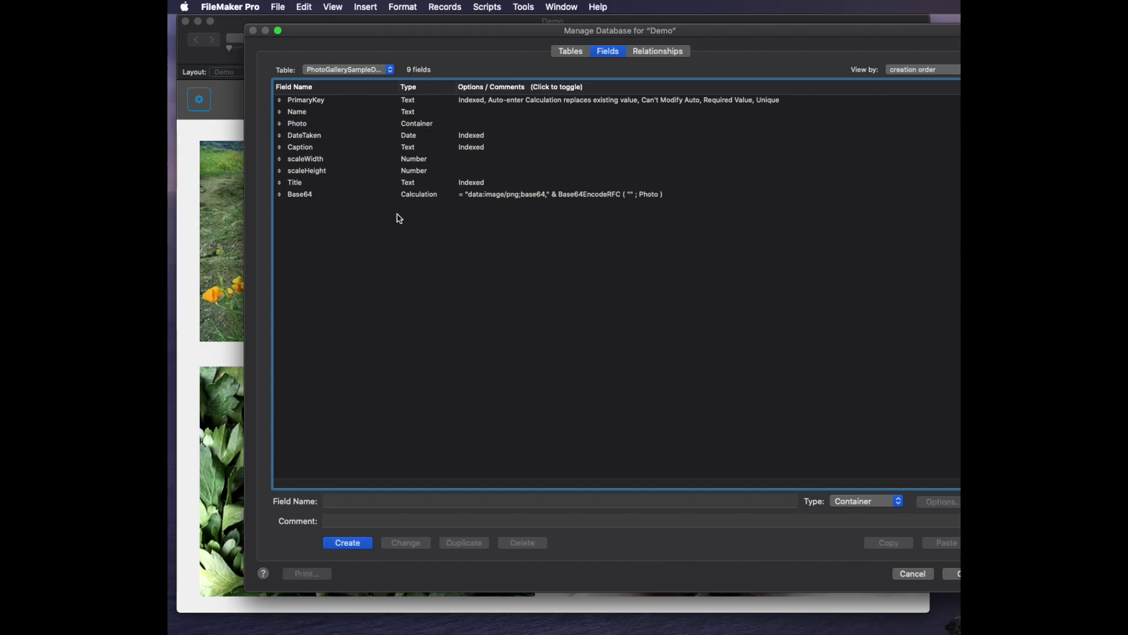
{"action": "left_click", "coordinate": [299, 194]}
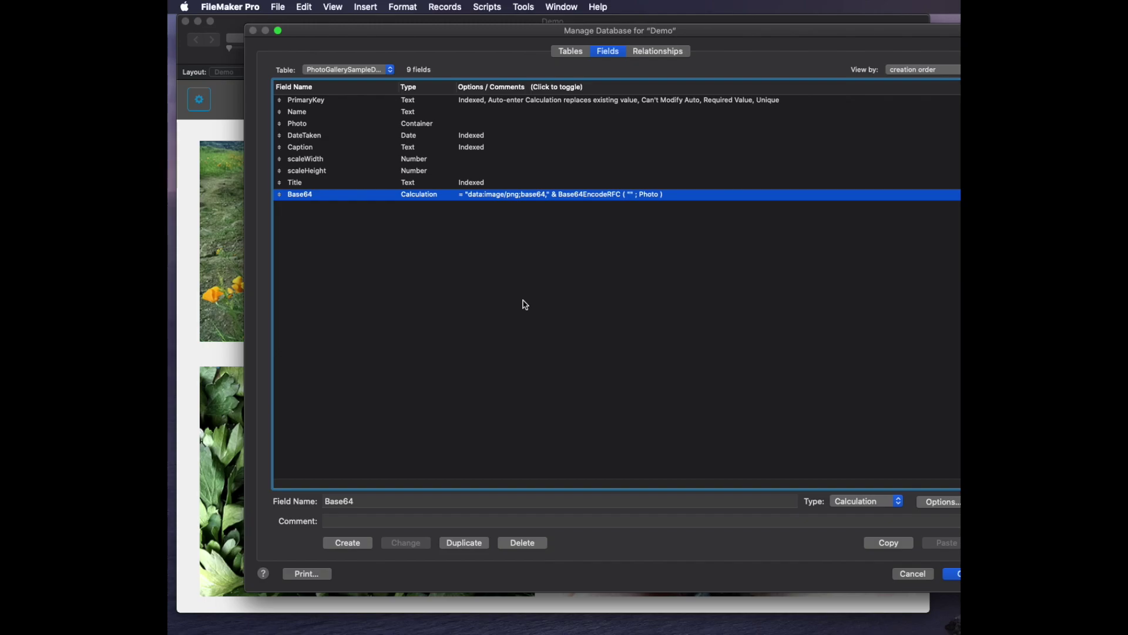
{"action": "left_click", "coordinate": [317, 124]}
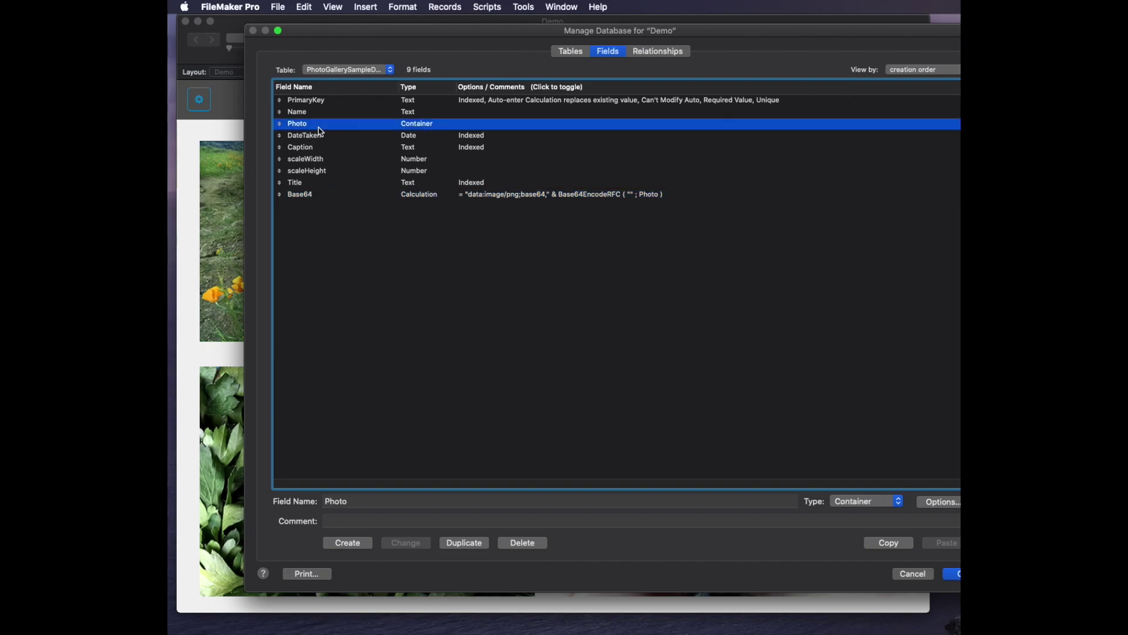
Inspect the Base64 field's calculation formula, then close the database definitions back to the Demo gallery.
{"action": "double_click", "coordinate": [546, 198]}
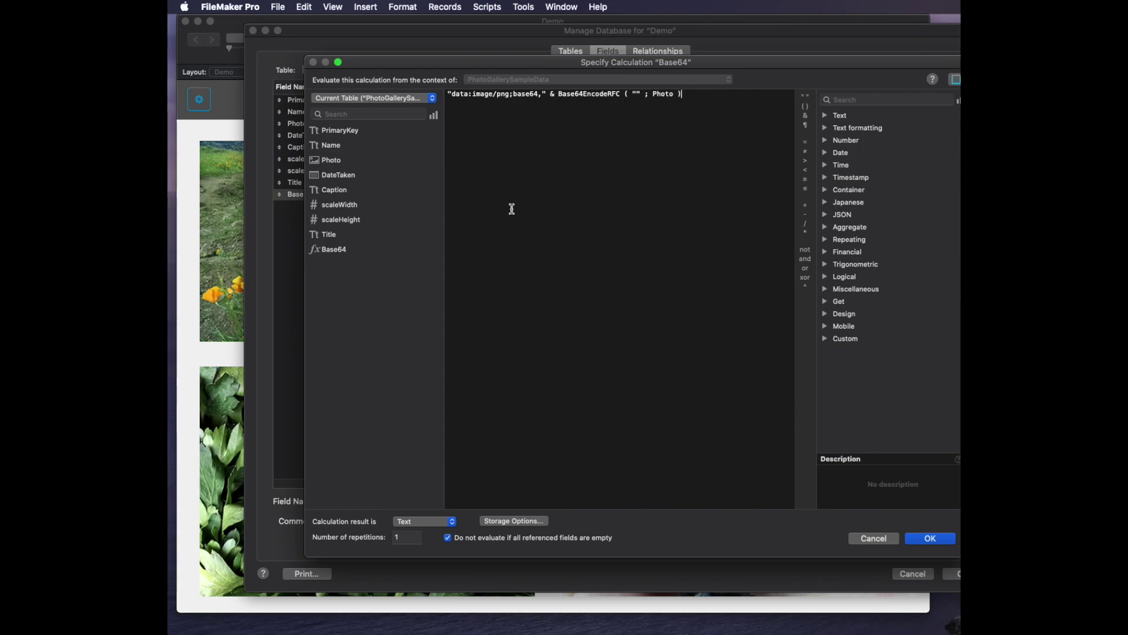
{"action": "key", "text": "Return"}
{"action": "key", "text": "Return"}
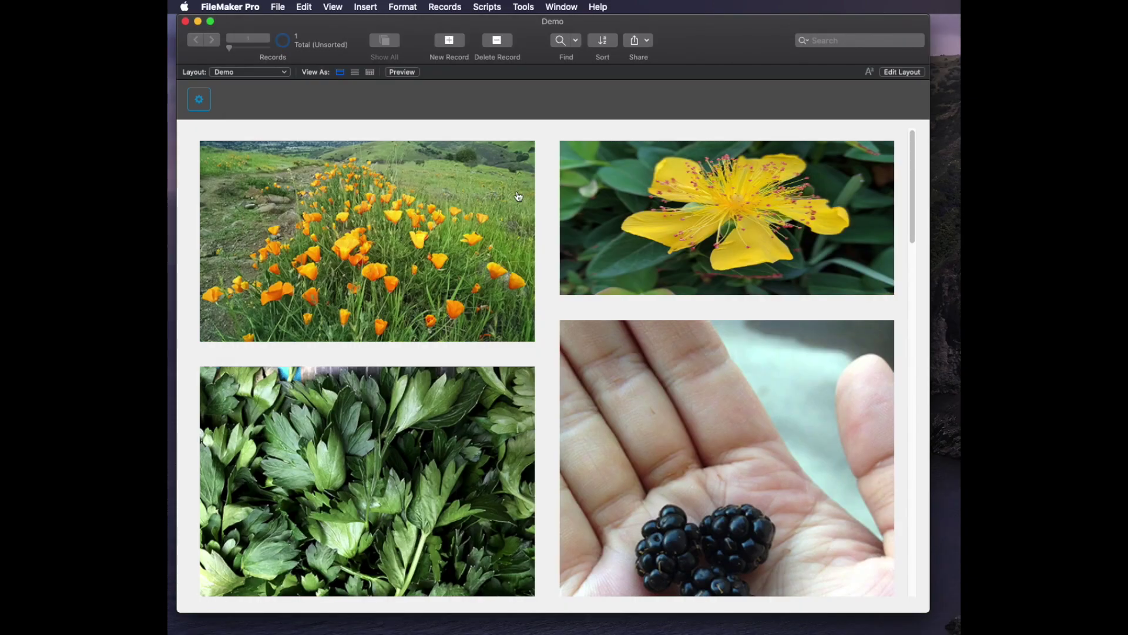
{"action": "key", "text": "super+l"}
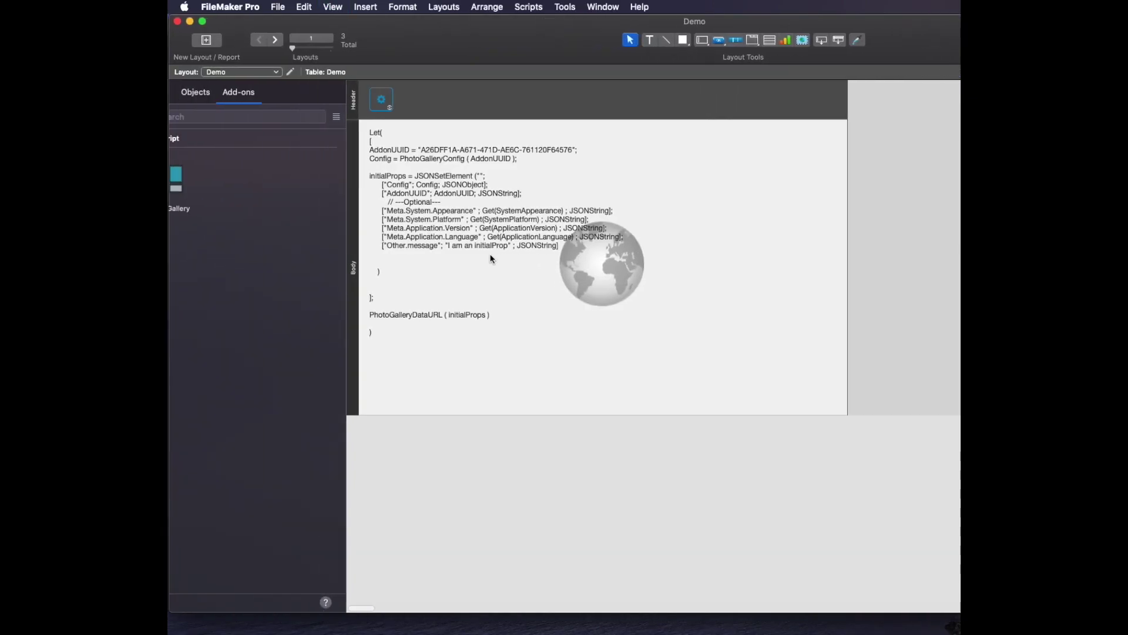
{"action": "left_click", "coordinate": [517, 248]}
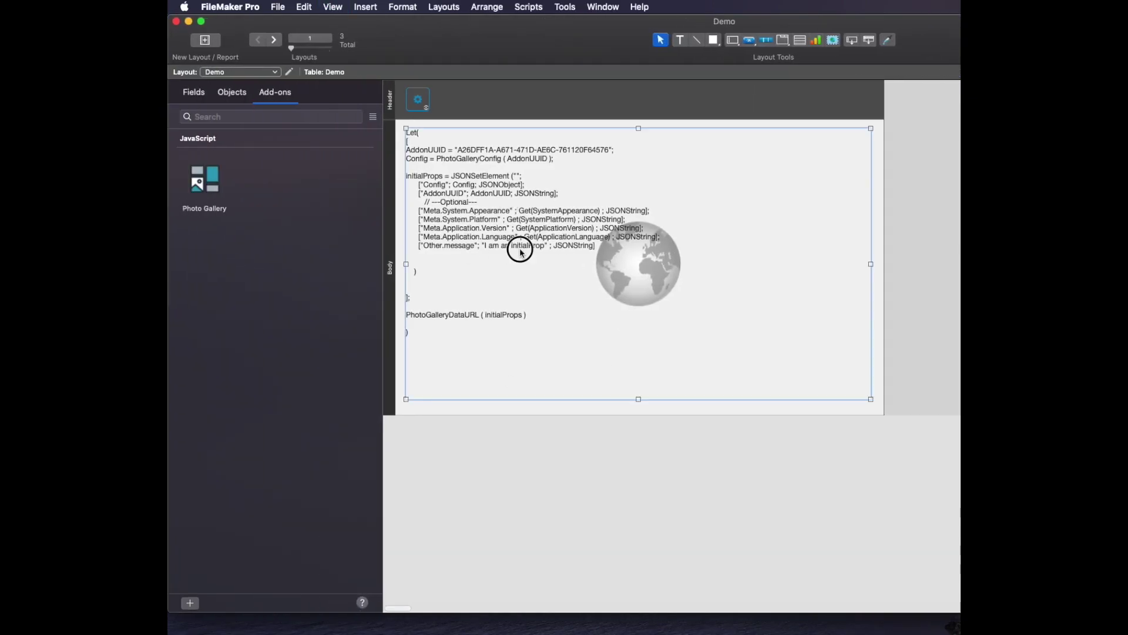
{"action": "double_click", "coordinate": [519, 282]}
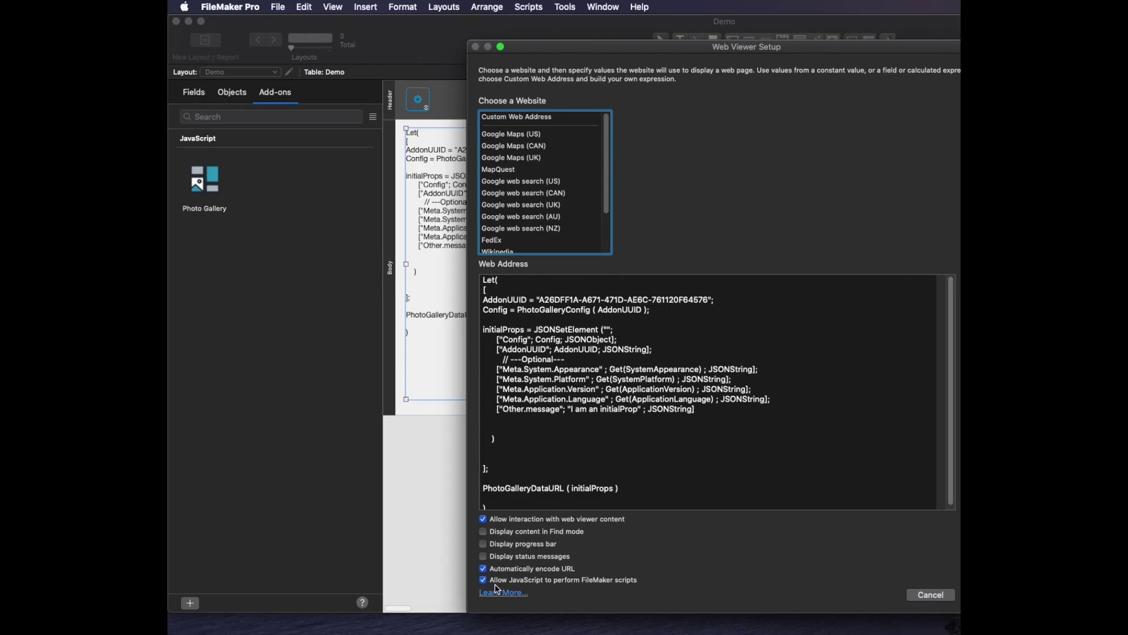
{"action": "key", "text": "Return"}
{"action": "key", "text": "super+b"}
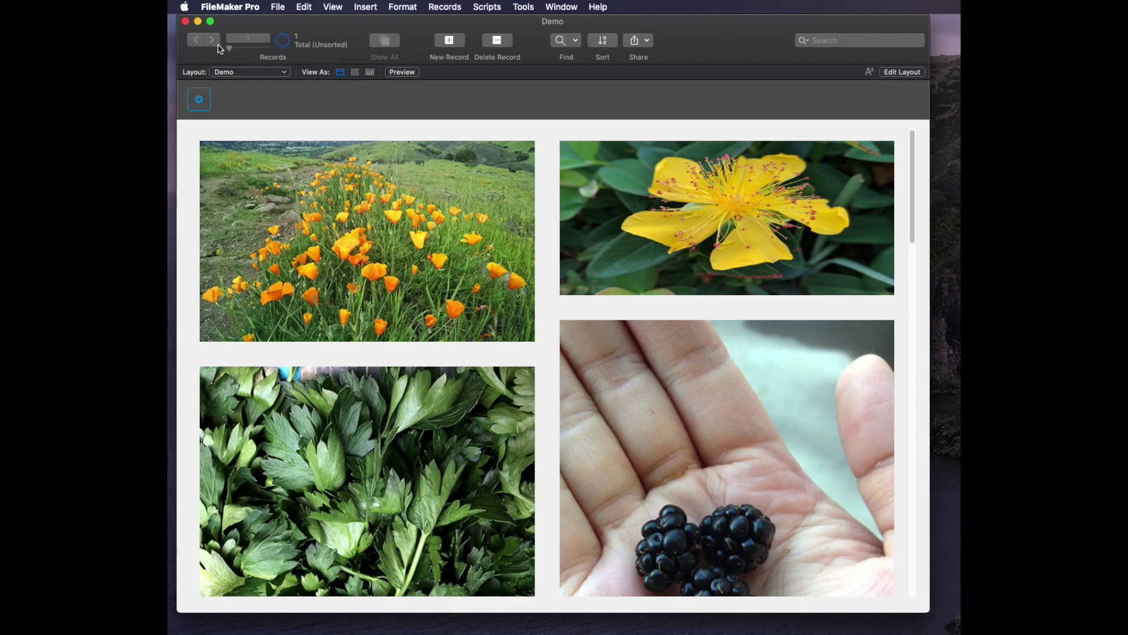
{"action": "left_click", "coordinate": [284, 6]}
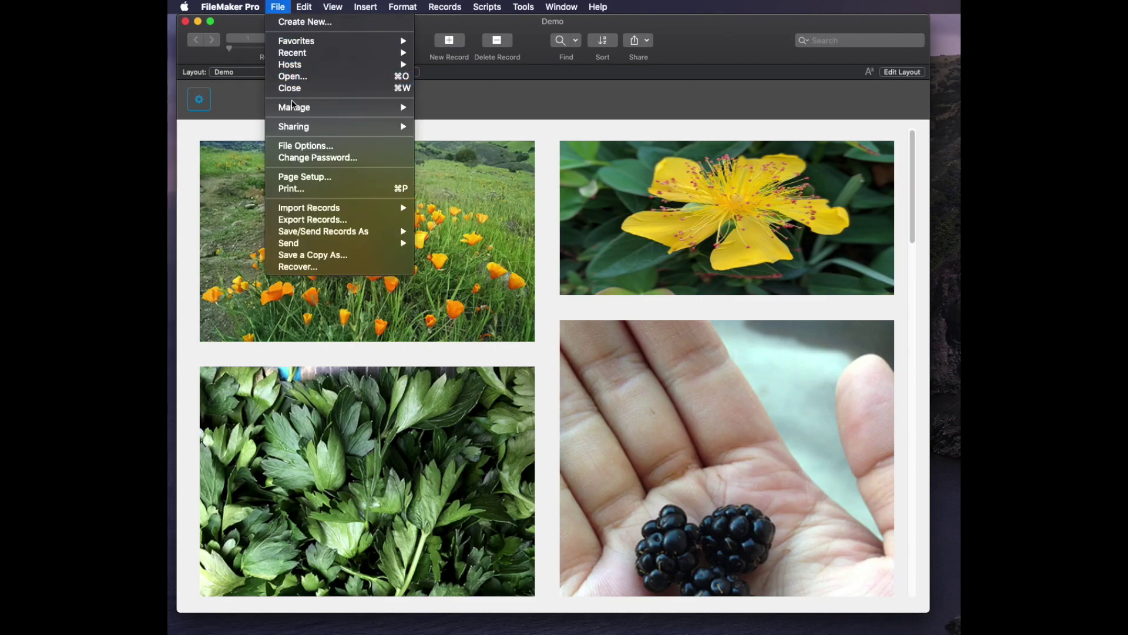
{"action": "mouse_move", "coordinate": [294, 106]}
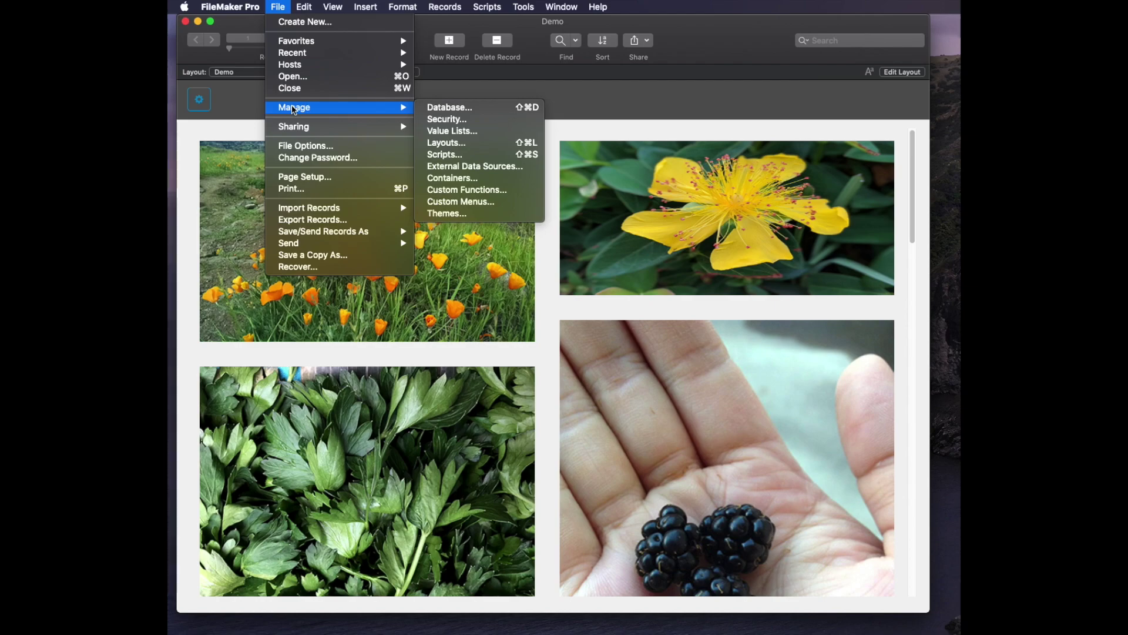
{"action": "left_click", "coordinate": [474, 190]}
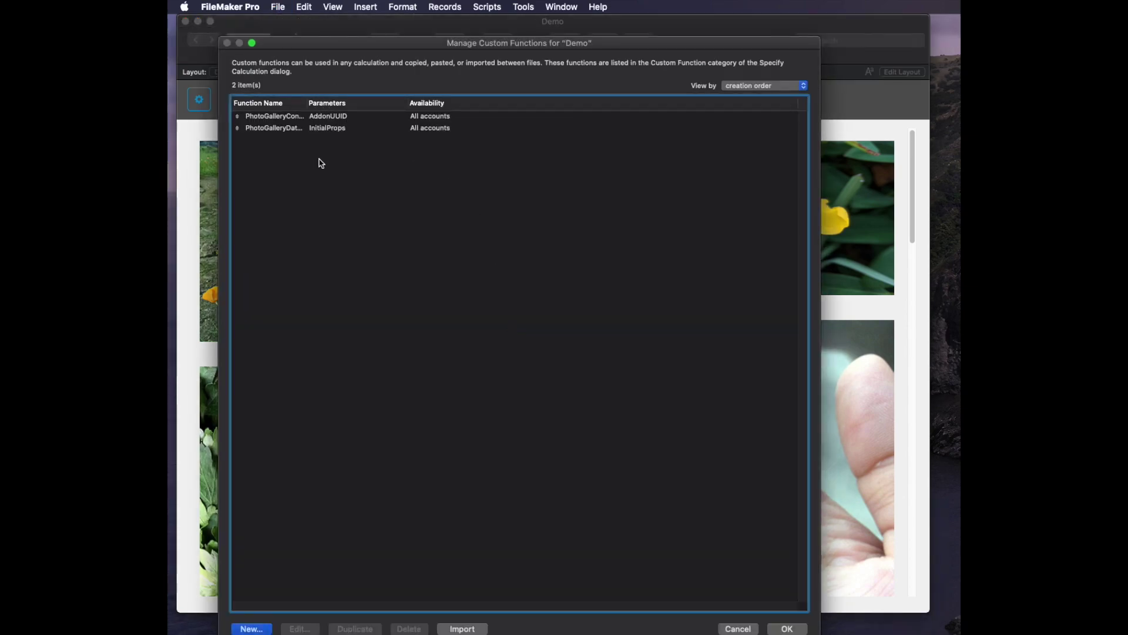
{"action": "left_click", "coordinate": [334, 130]}
{"action": "left_click", "coordinate": [320, 116]}
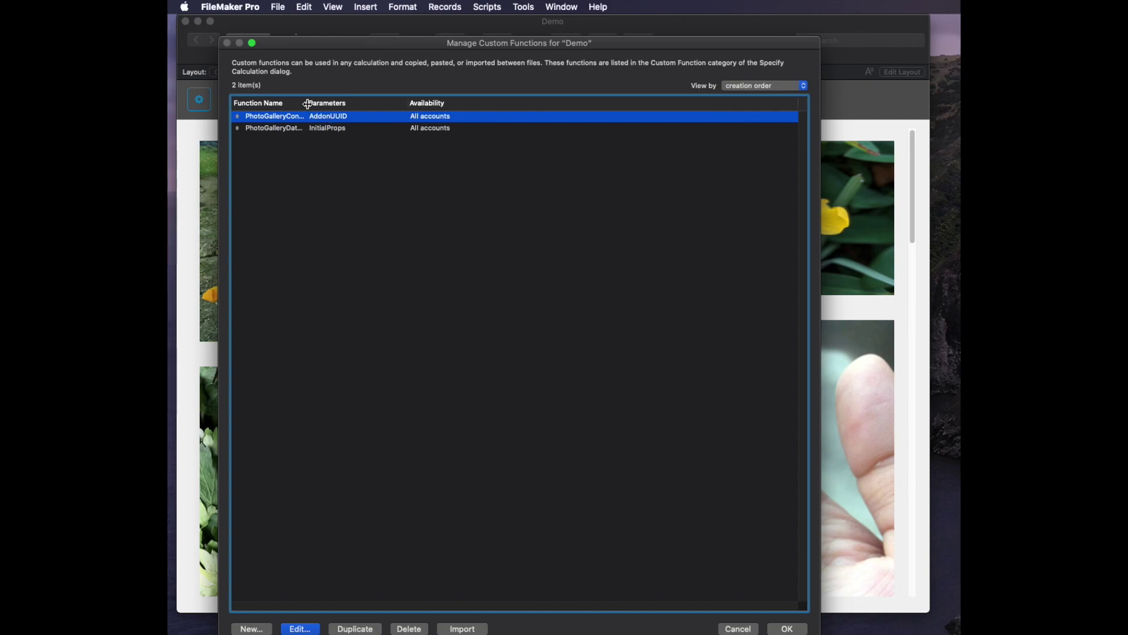
{"action": "left_click_drag", "start_coordinate": [307, 104], "coordinate": [335, 104]}
{"action": "left_click", "coordinate": [365, 252]}
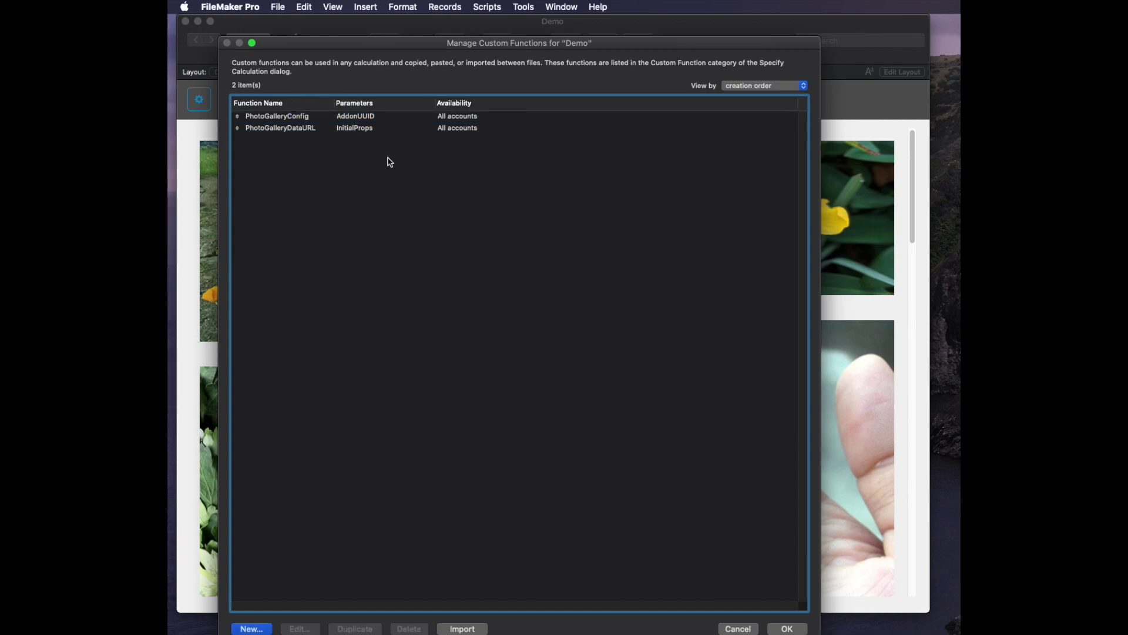
{"action": "left_click", "coordinate": [806, 630]}
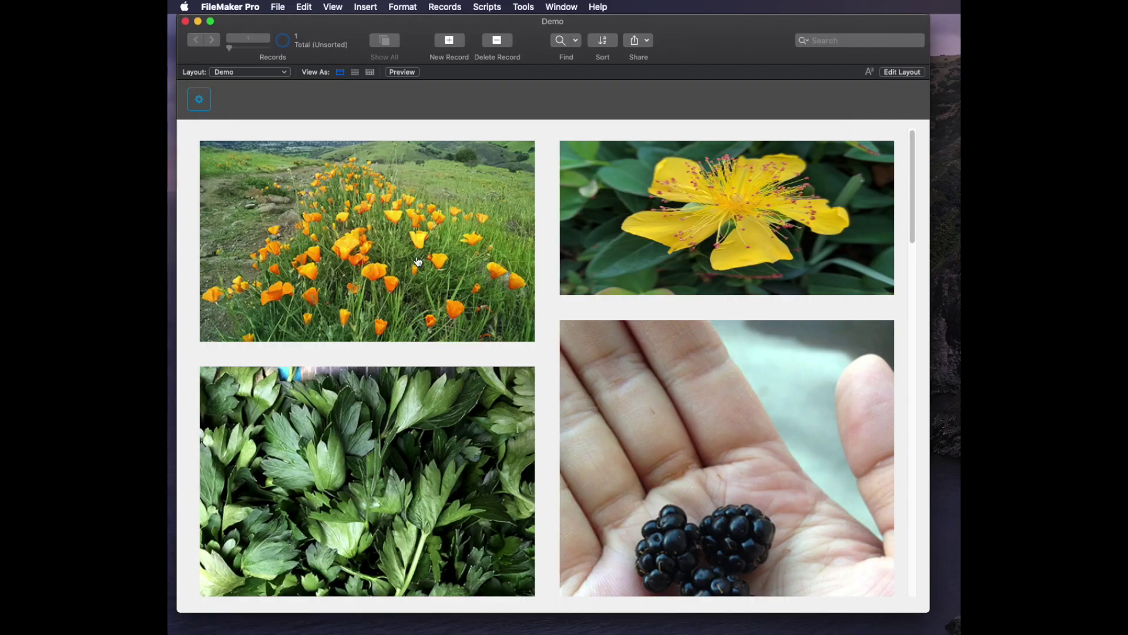
Switch to the PhotoGallery SampleData layout and view its records as a table.
{"action": "left_click", "coordinate": [253, 74]}
{"action": "mouse_move", "coordinate": [254, 83]}
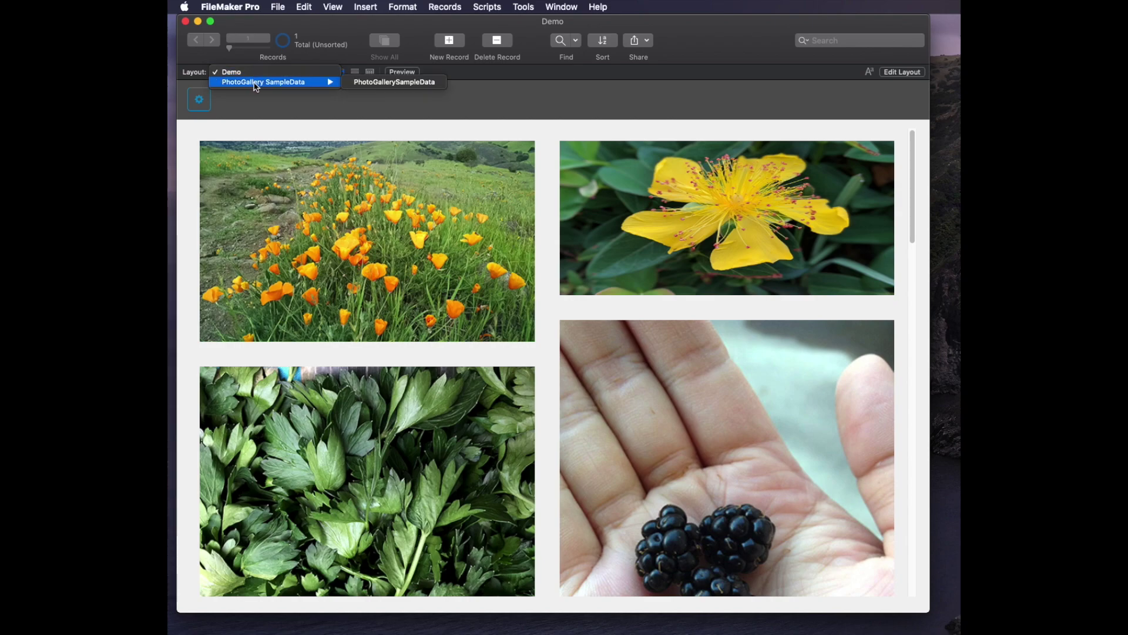
{"action": "left_click", "coordinate": [391, 82]}
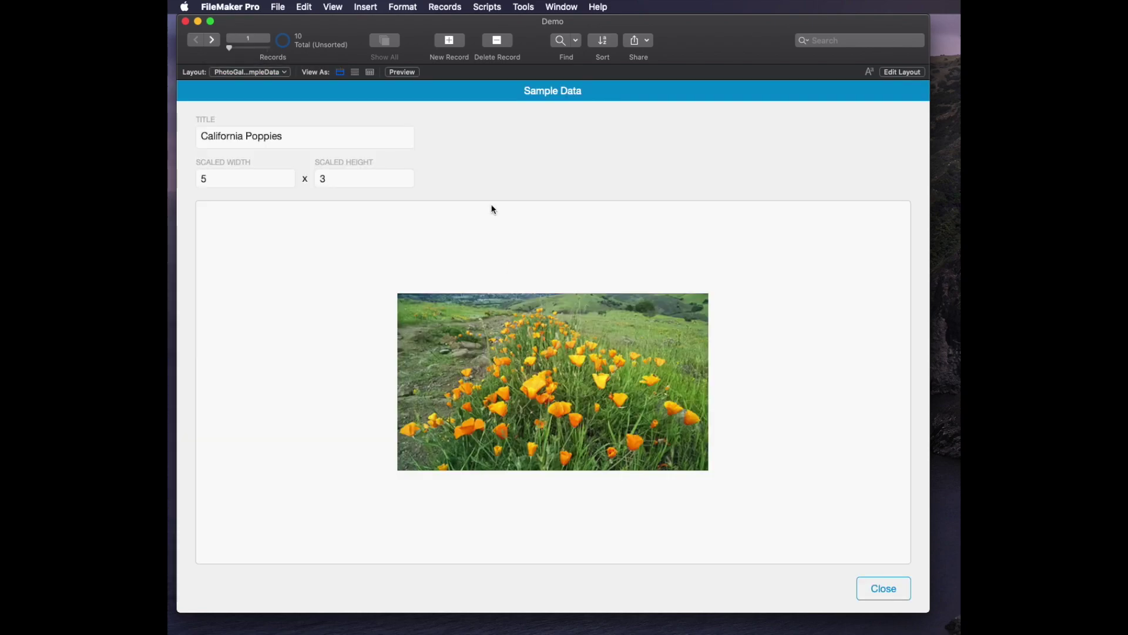
{"action": "left_click", "coordinate": [371, 72]}
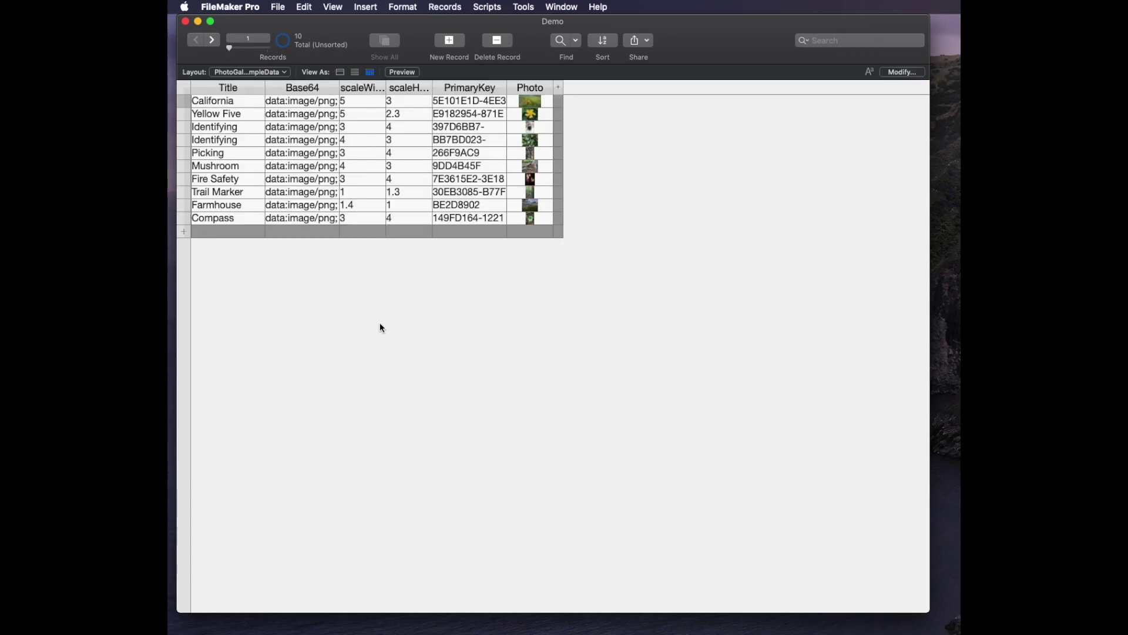
{"action": "left_click", "coordinate": [220, 166]}
Add a sample record titled 'test' with scaleWidth 3 and scaleHeight 3.
{"action": "key", "text": "super+n"}
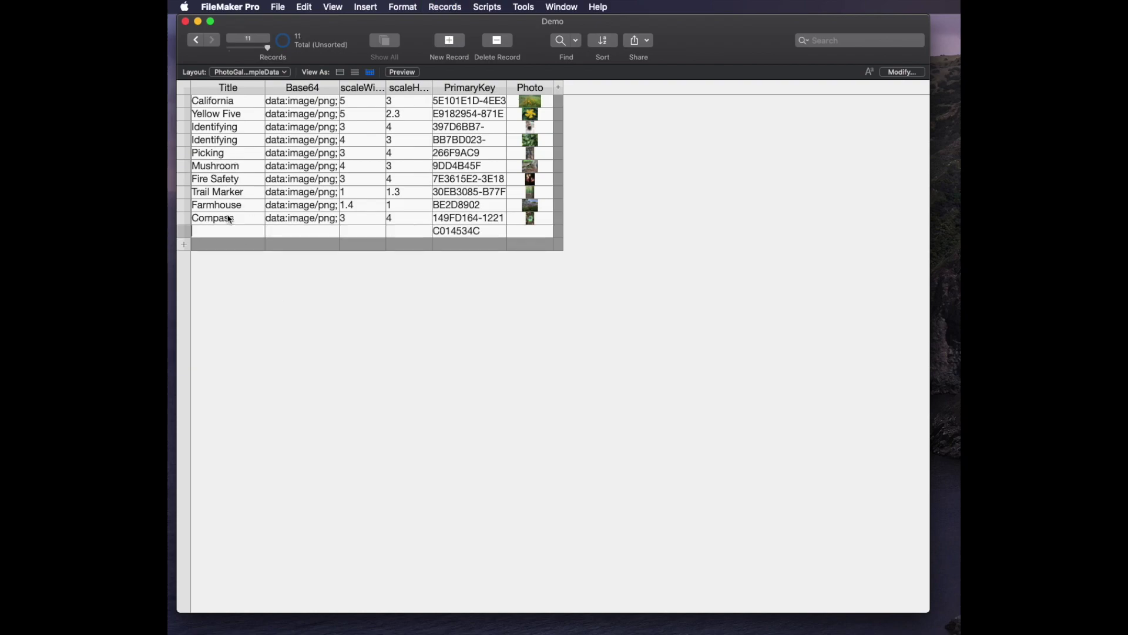
{"action": "type", "text": "test"}
{"action": "key", "text": "Tab"}
{"action": "type", "text": "3"}
{"action": "key", "text": "Tab"}
{"action": "type", "text": "3"}
{"action": "key", "text": "Tab"}
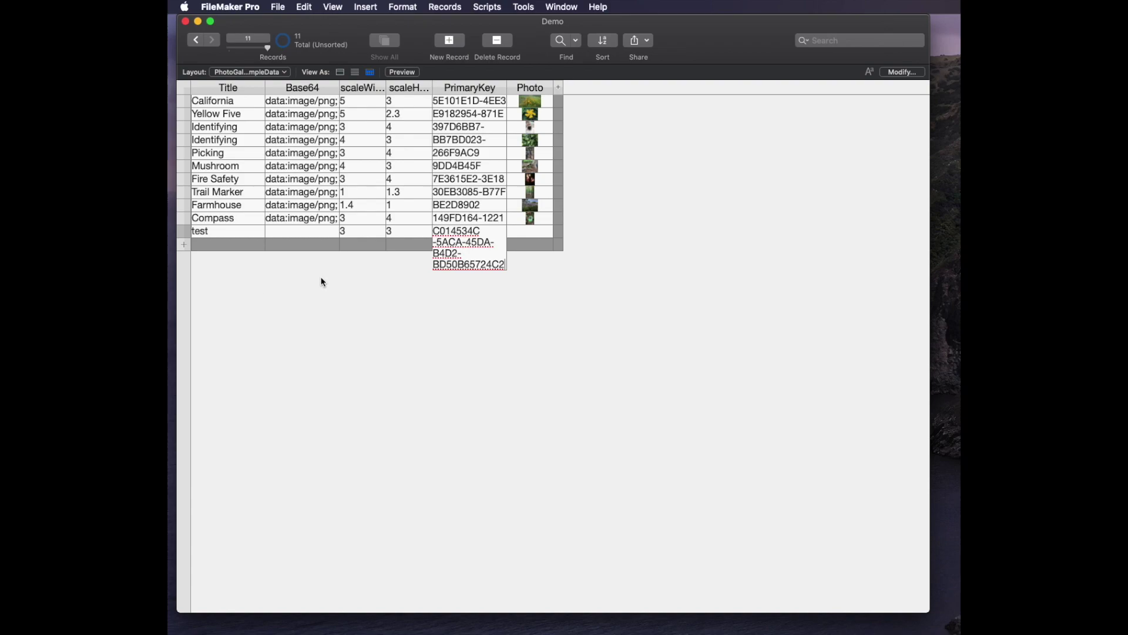
{"action": "left_click", "coordinate": [527, 246]}
{"action": "left_click", "coordinate": [613, 239]}
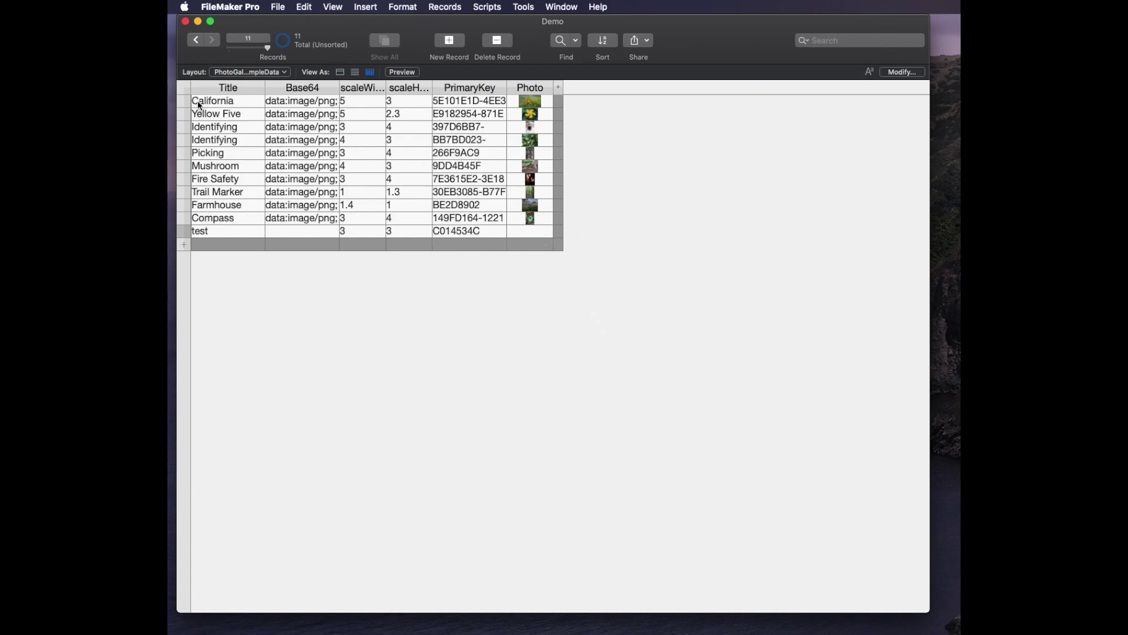
{"action": "left_click", "coordinate": [247, 80]}
Return to the Demo layout, open the sample data in a floating table window, then close it.
{"action": "left_click", "coordinate": [249, 73]}
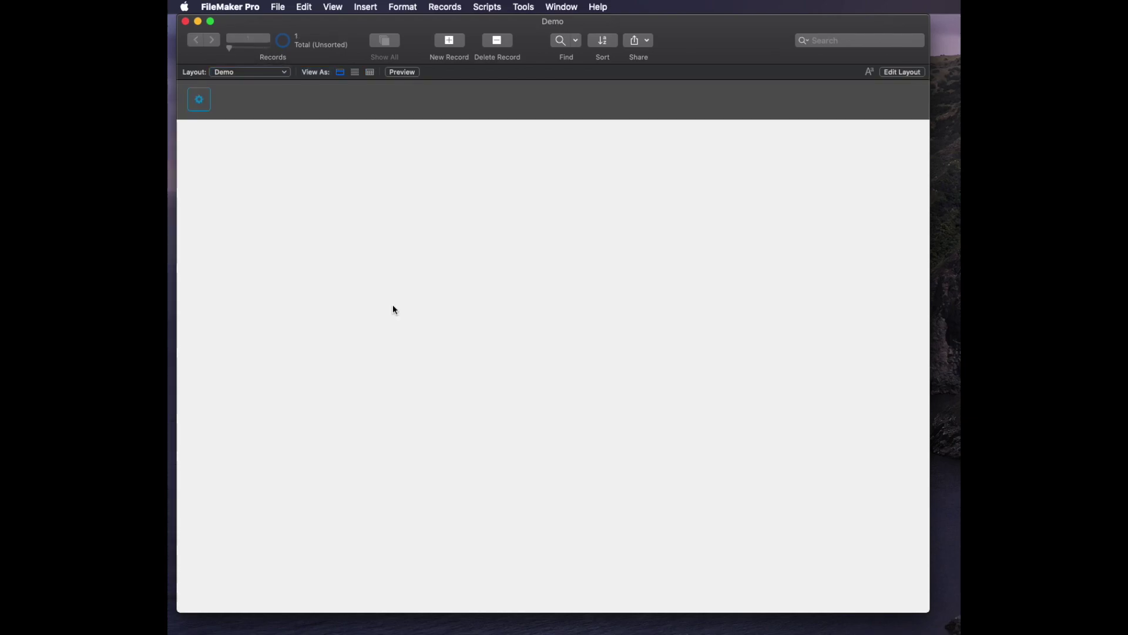
{"action": "left_click", "coordinate": [650, 413]}
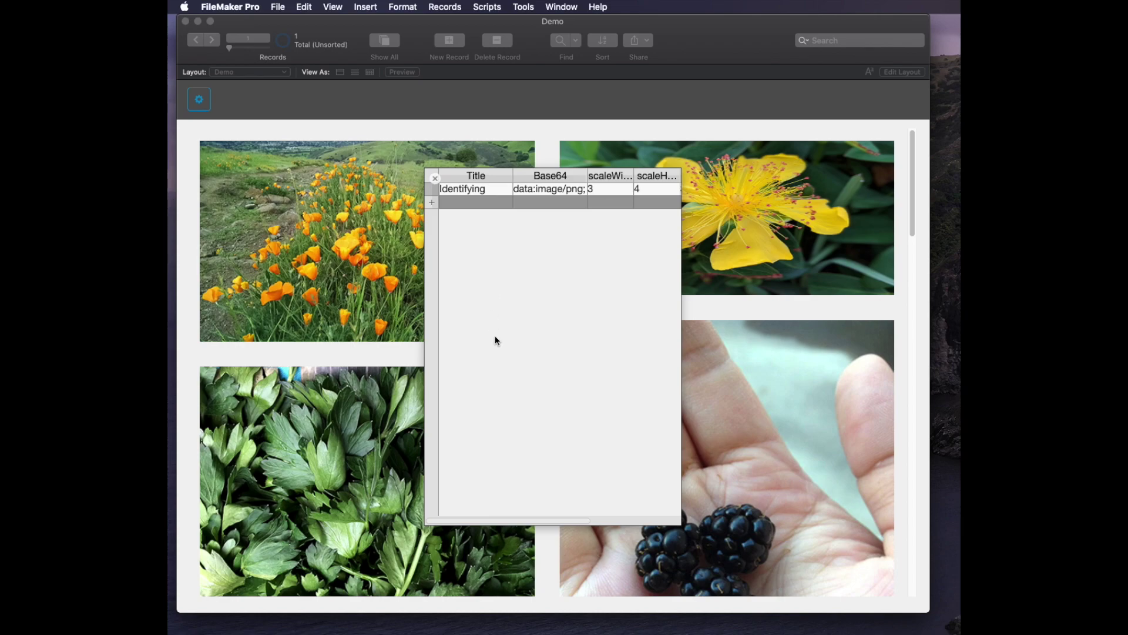
{"action": "left_click", "coordinate": [436, 179]}
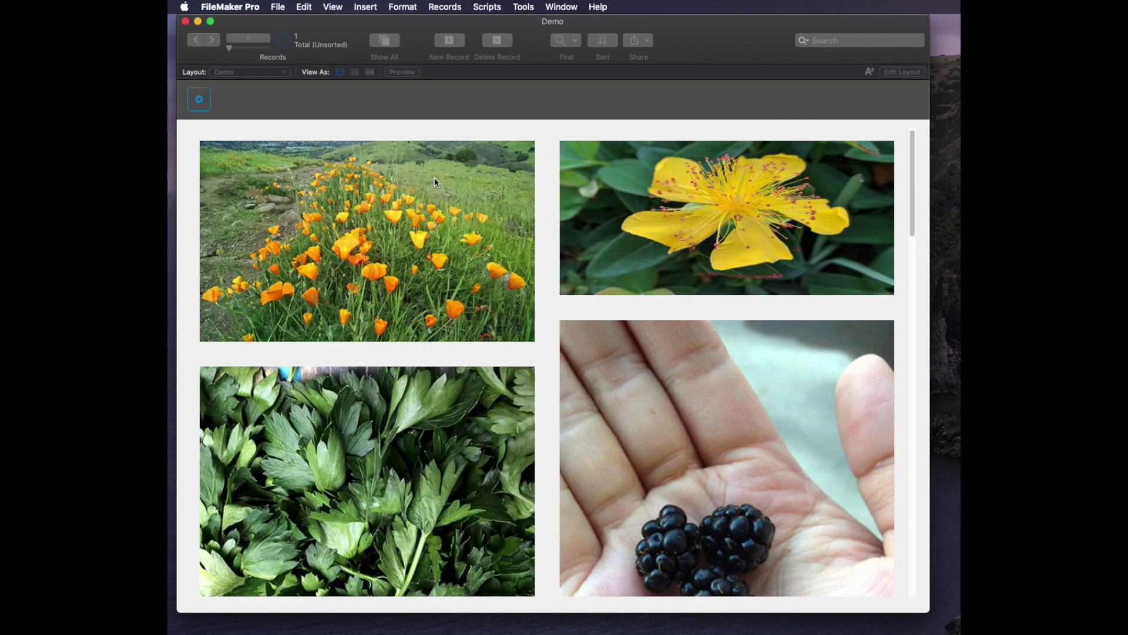
Switch to the PhotoGallery SampleData layout.
{"action": "left_click", "coordinate": [241, 72]}
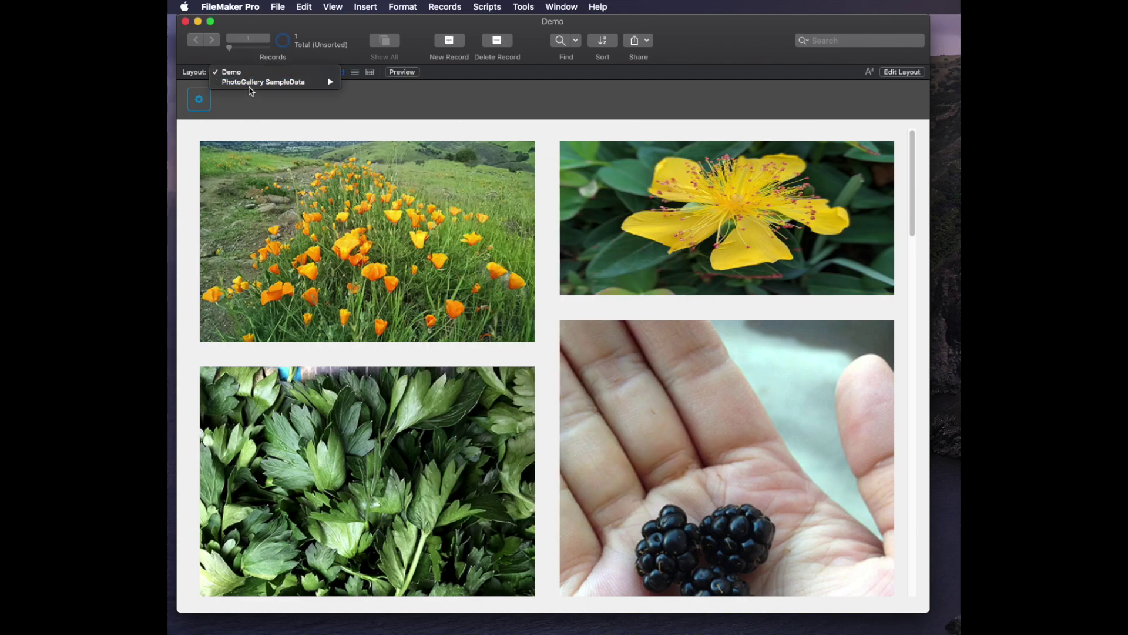
{"action": "mouse_move", "coordinate": [259, 83]}
{"action": "left_click", "coordinate": [405, 82]}
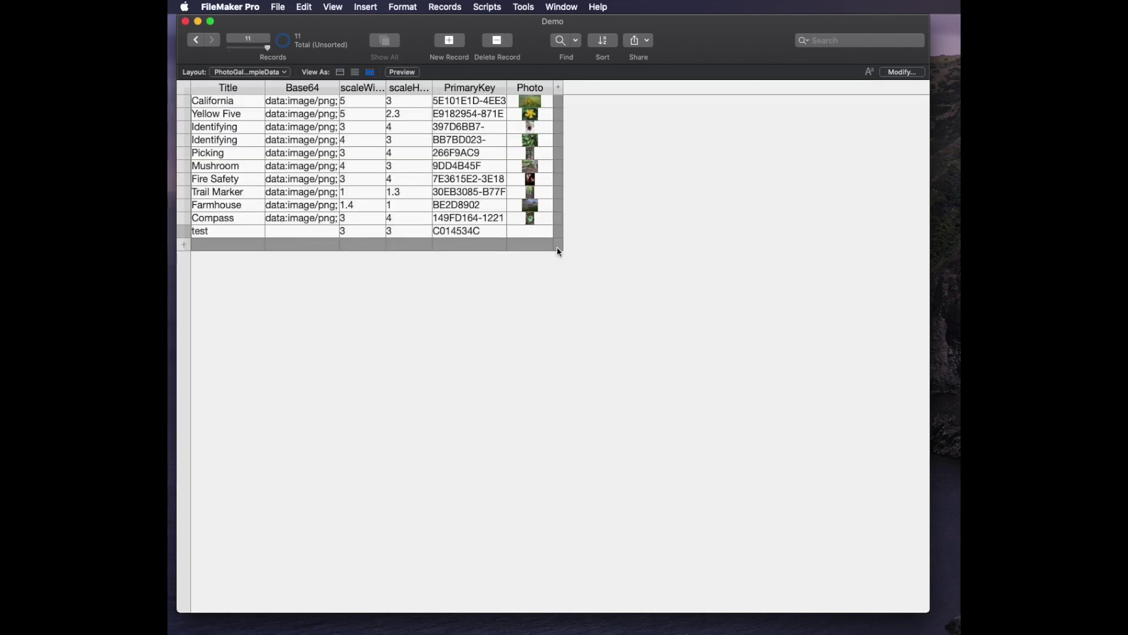
View the Fire Safety record as a form, enter Layout mode, and open the Photo container's field assignment.
{"action": "left_click", "coordinate": [340, 73]}
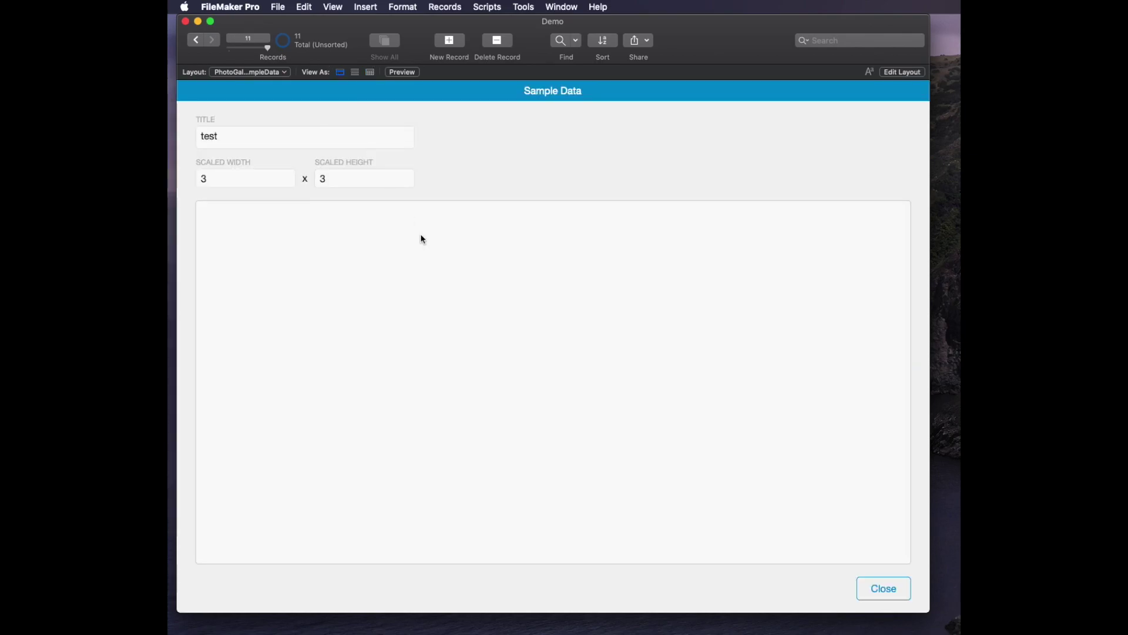
{"action": "key", "text": "ctrl+Up"}
{"action": "key", "text": "ctrl+Up"}
{"action": "key", "text": "ctrl+Up"}
{"action": "key", "text": "ctrl+Up"}
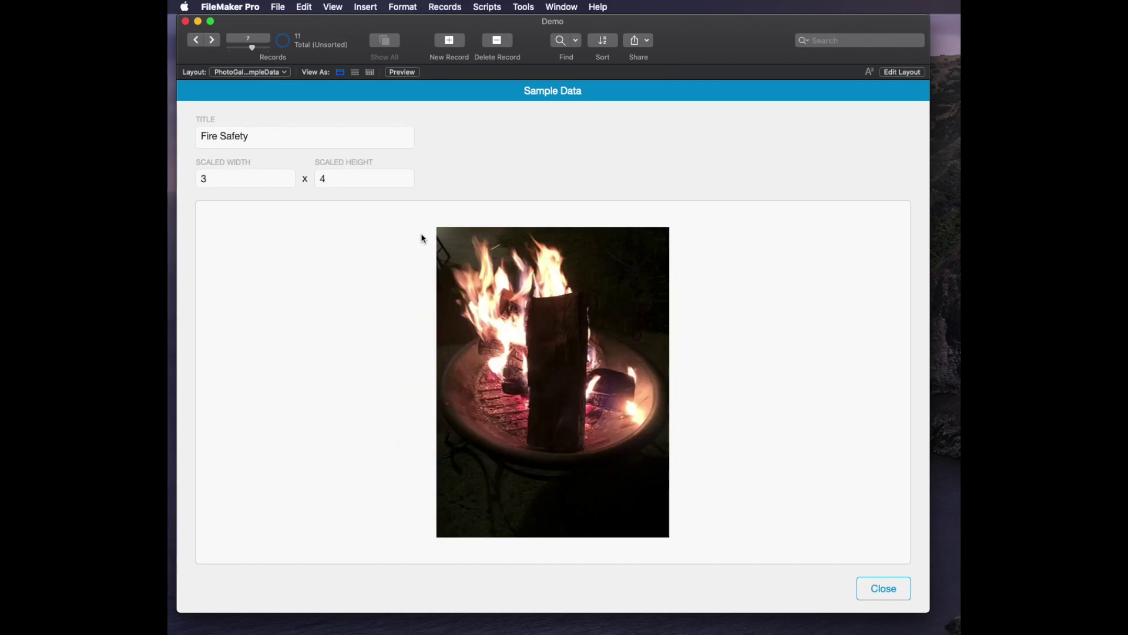
{"action": "key", "text": "ctrl+l"}
{"action": "double_click", "coordinate": [585, 221]}
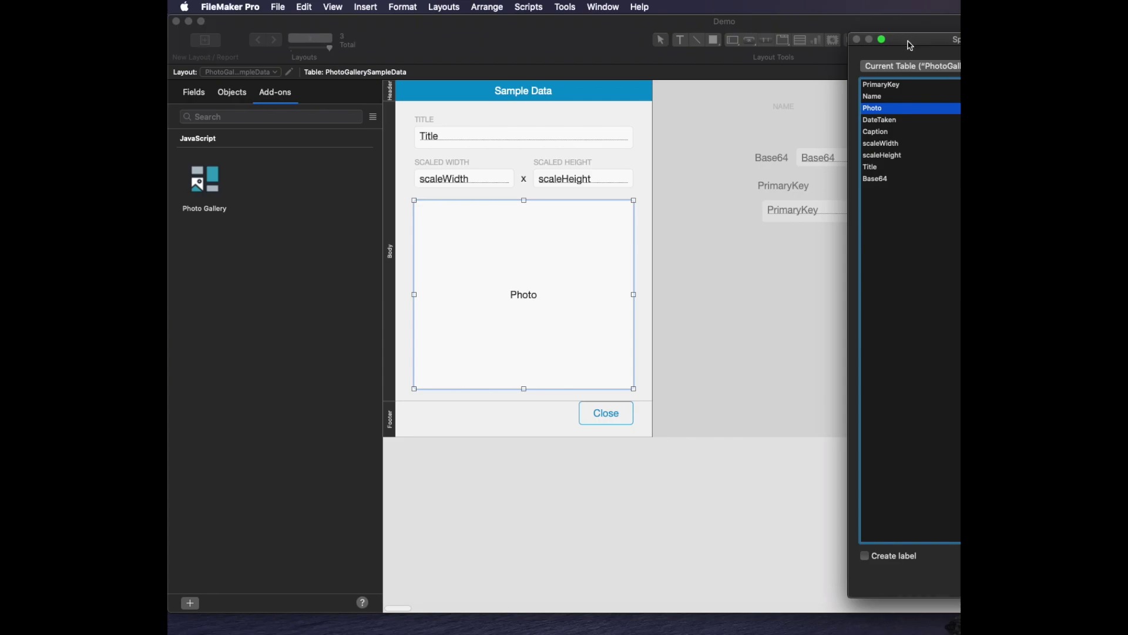
Choose the Base64 field in the Specify Field dialog.
{"action": "left_click_drag", "start_coordinate": [911, 43], "coordinate": [812, 48]}
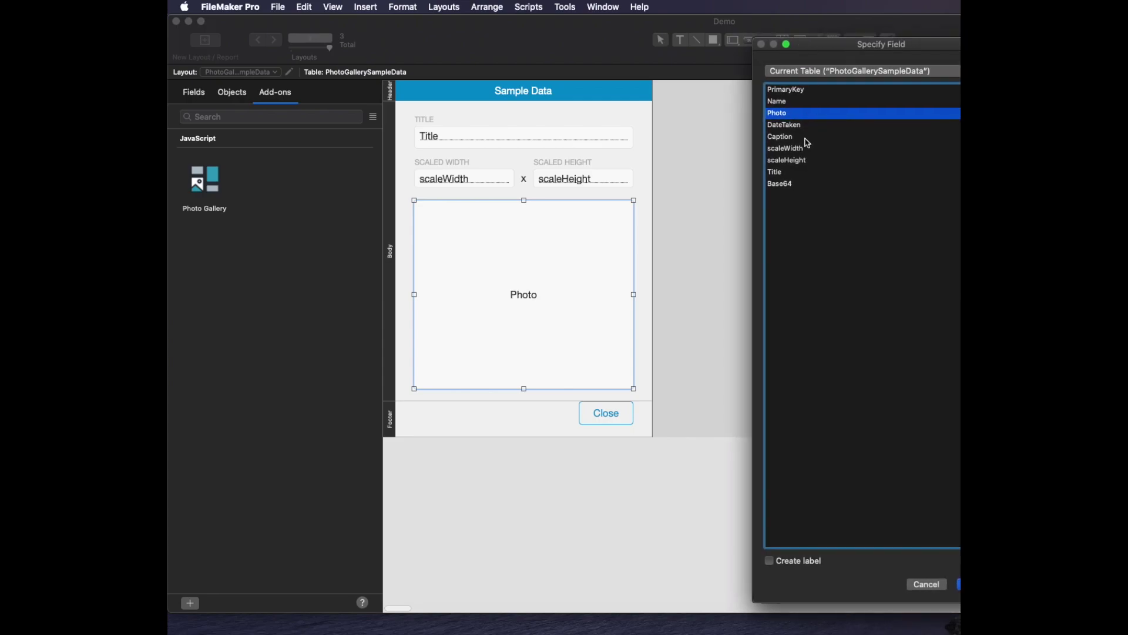
{"action": "left_click", "coordinate": [807, 184]}
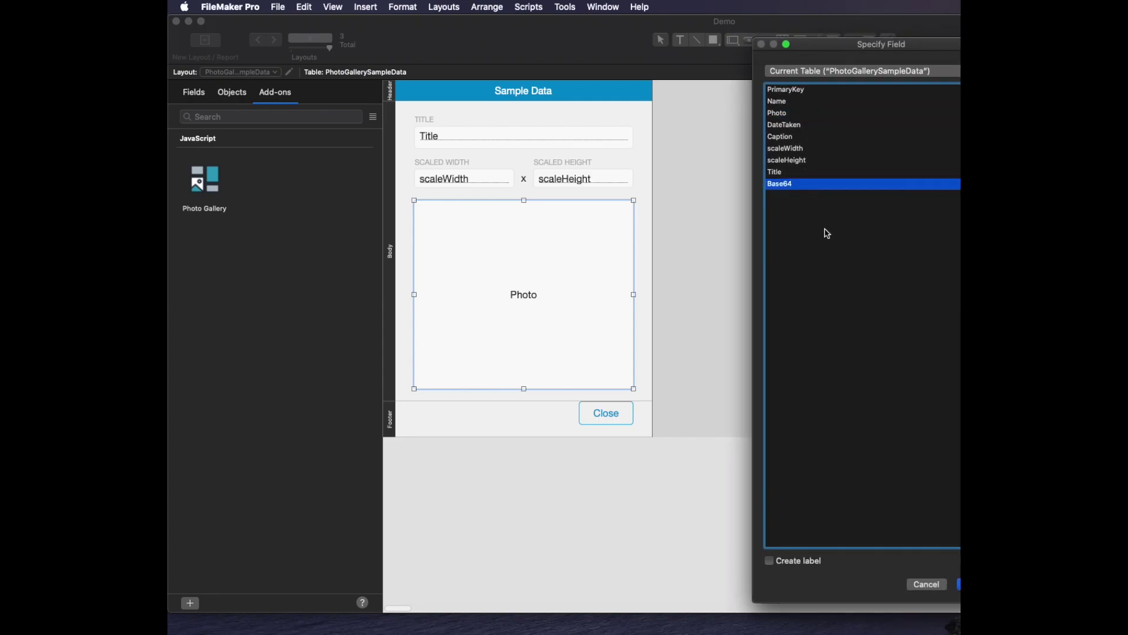
{"action": "key", "text": "Return"}
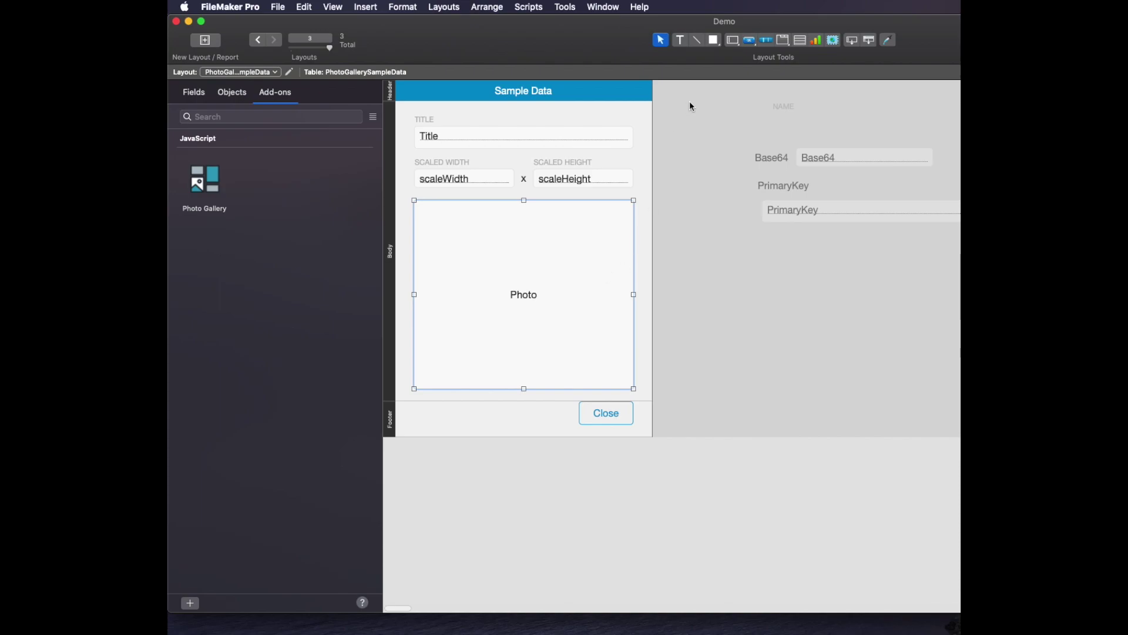
Move the NAME, Base64 and PrimaryKey fields beside the photo, widen the layout, and browse.
{"action": "left_click_drag", "start_coordinate": [691, 101], "coordinate": [874, 241]}
{"action": "left_click_drag", "start_coordinate": [811, 223], "coordinate": [742, 239]}
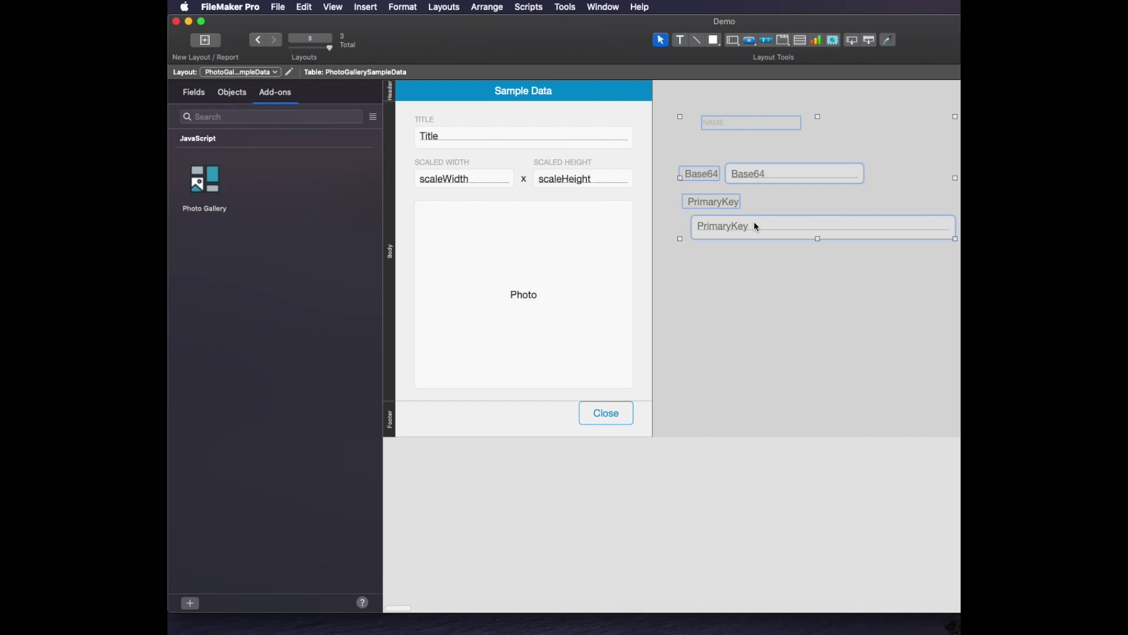
{"action": "left_click", "coordinate": [744, 317]}
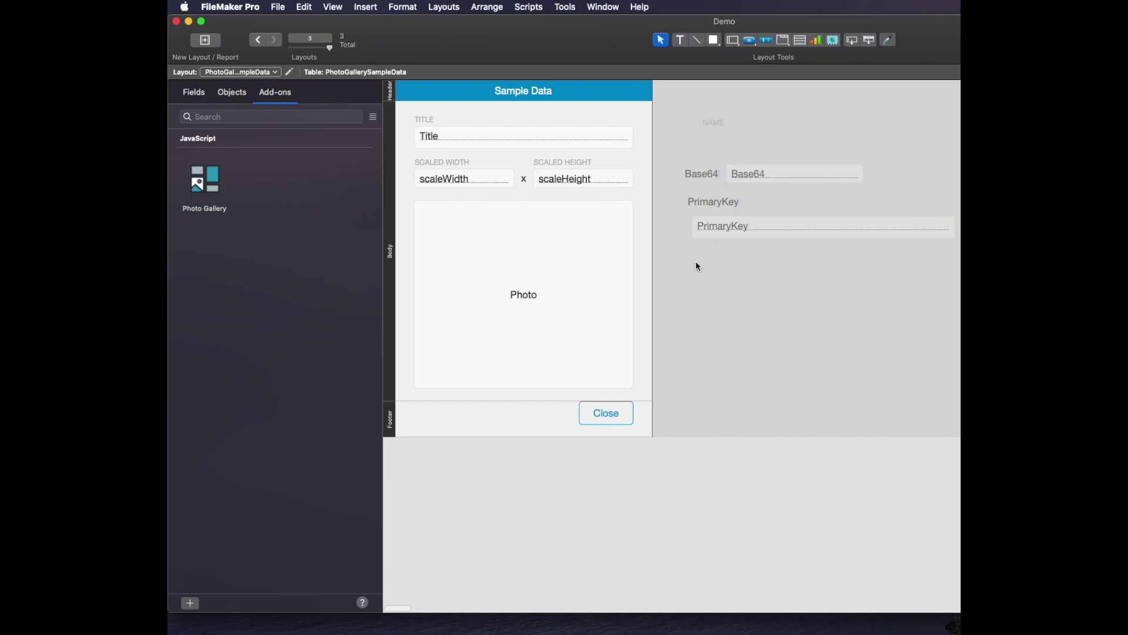
{"action": "left_click_drag", "start_coordinate": [652, 272], "coordinate": [871, 287]}
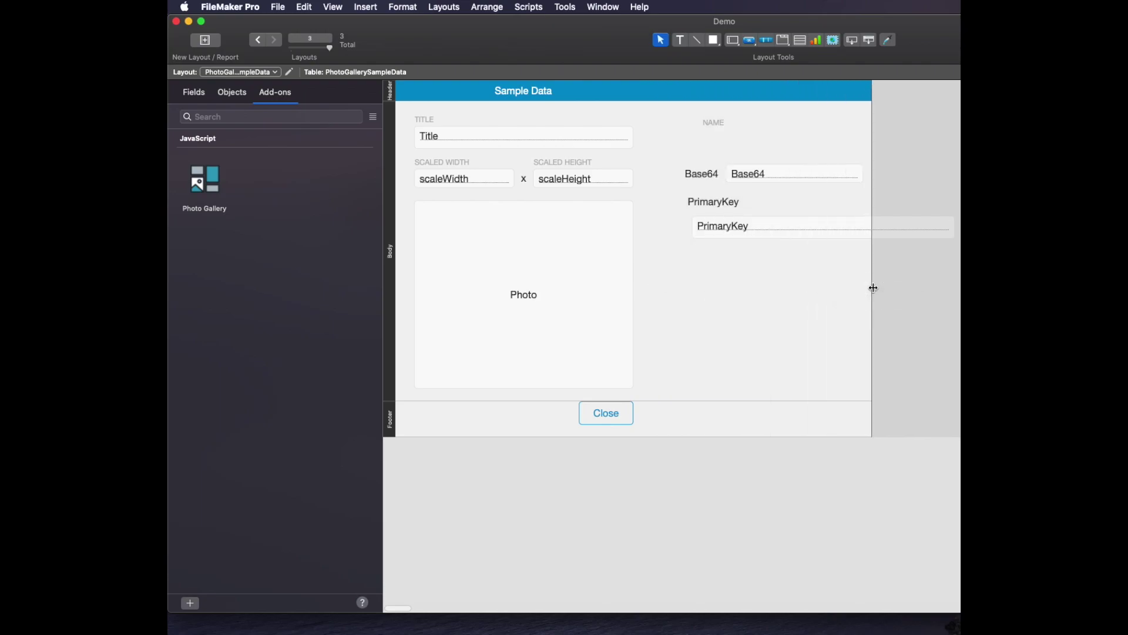
{"action": "key", "text": "super+b"}
Select all of Fire Safety's Base64 text and drop it into the photo container.
{"action": "left_click", "coordinate": [611, 227]}
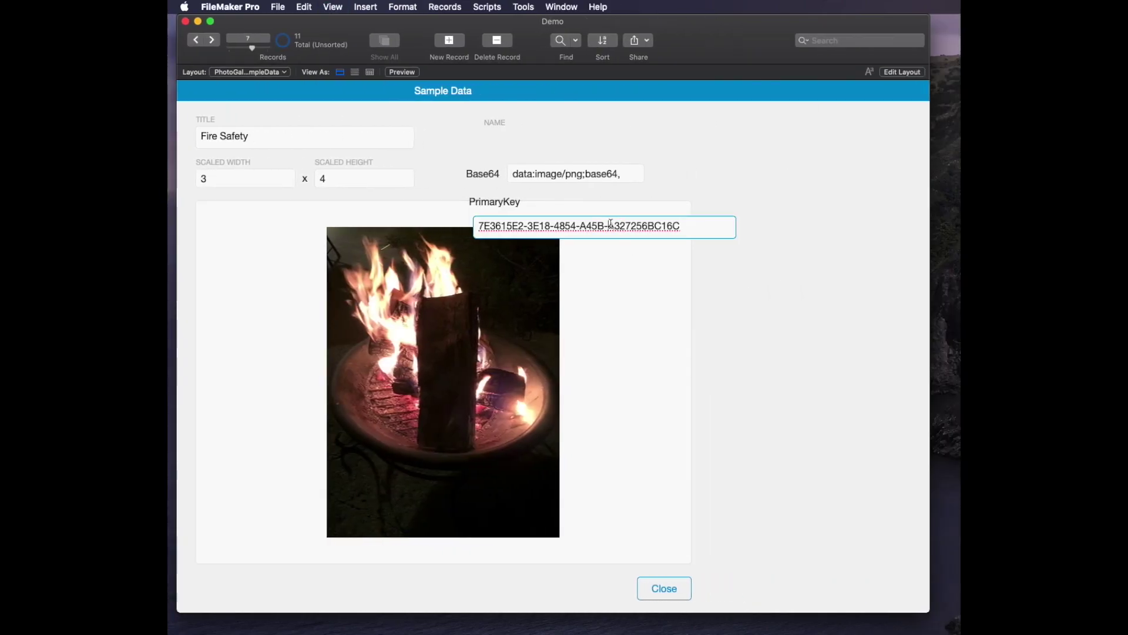
{"action": "left_click", "coordinate": [595, 214]}
{"action": "key", "text": "super+l"}
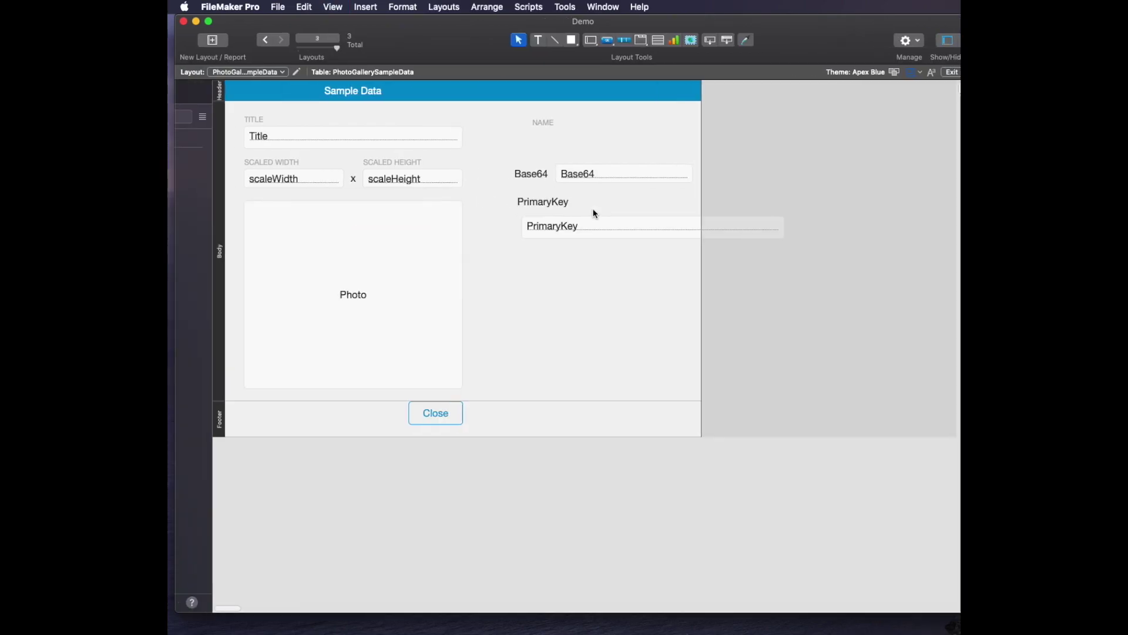
{"action": "key", "text": "super+b"}
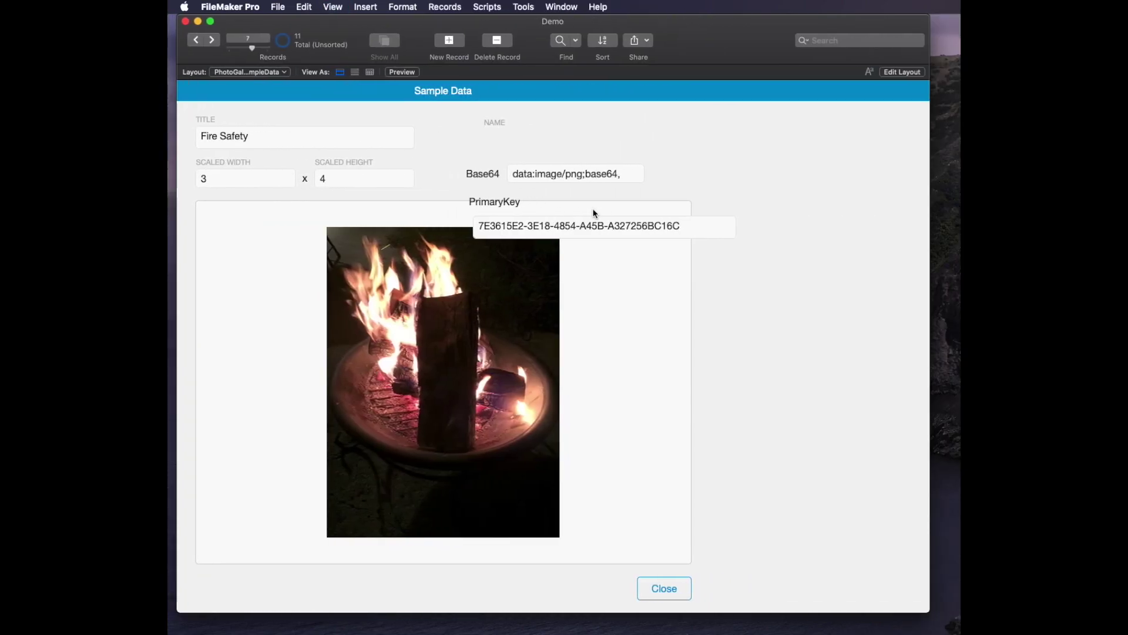
{"action": "left_click", "coordinate": [591, 175]}
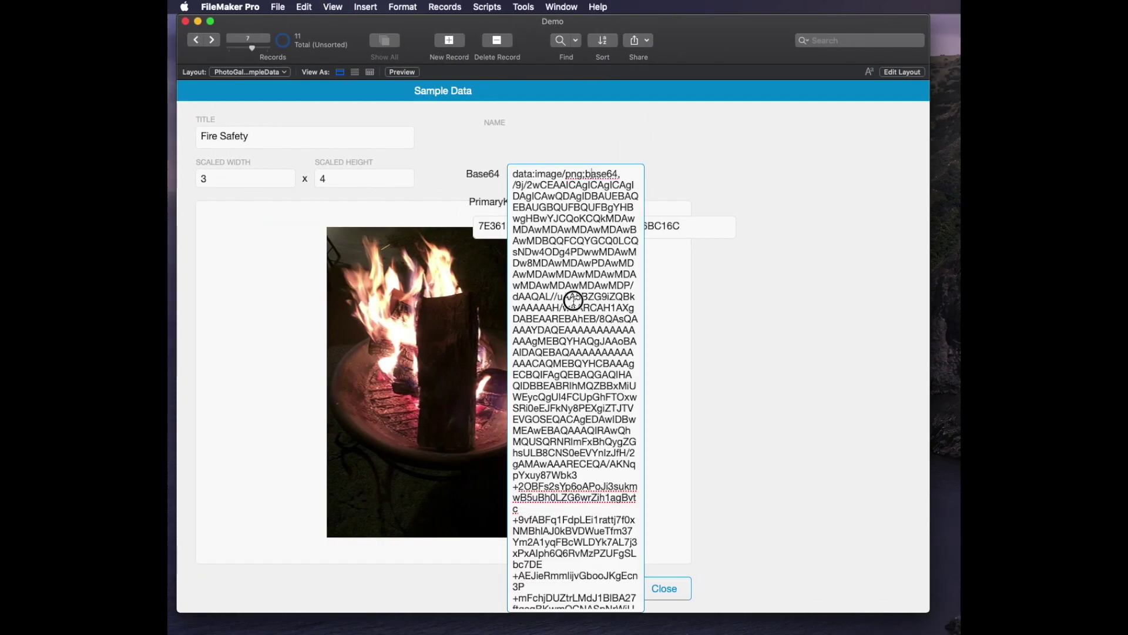
{"action": "key", "text": "super+a"}
{"action": "left_click_drag", "start_coordinate": [584, 460], "coordinate": [549, 314]}
{"action": "left_click", "coordinate": [714, 292]}
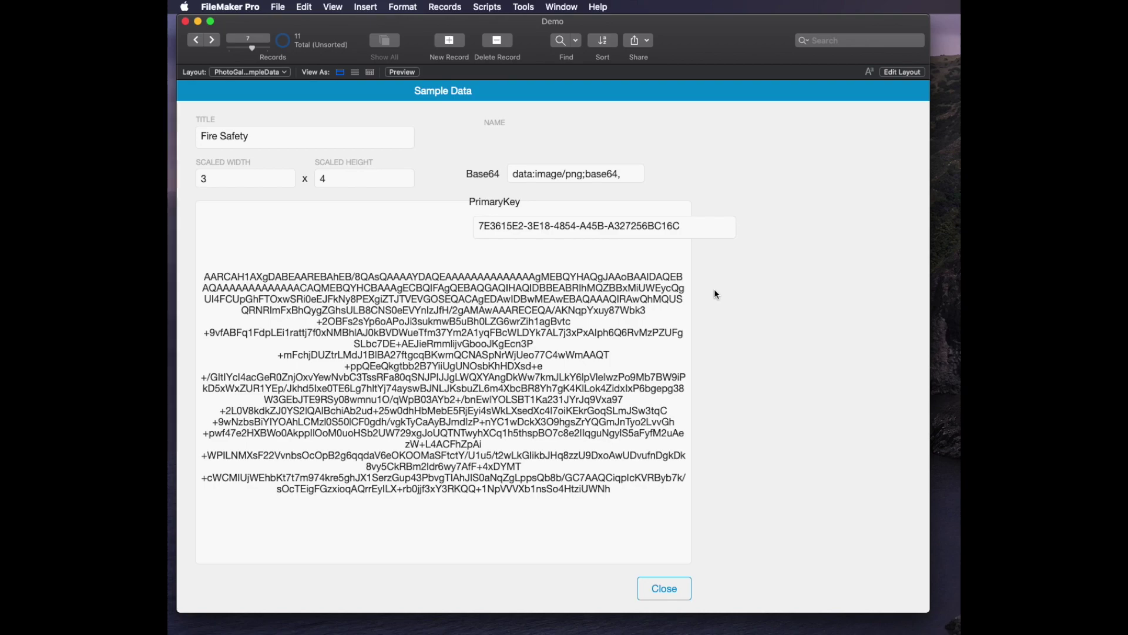
Narrow the layout back to 420 pt, then browse to the Mushroom record.
{"action": "key", "text": "super+l"}
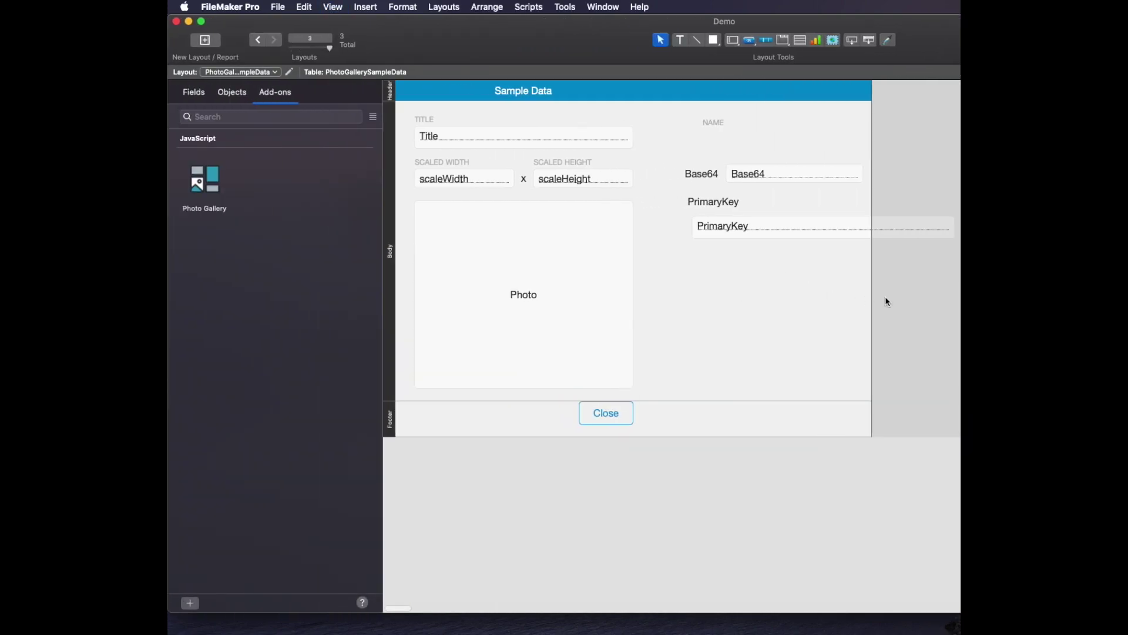
{"action": "left_click_drag", "start_coordinate": [872, 308], "coordinate": [655, 310]}
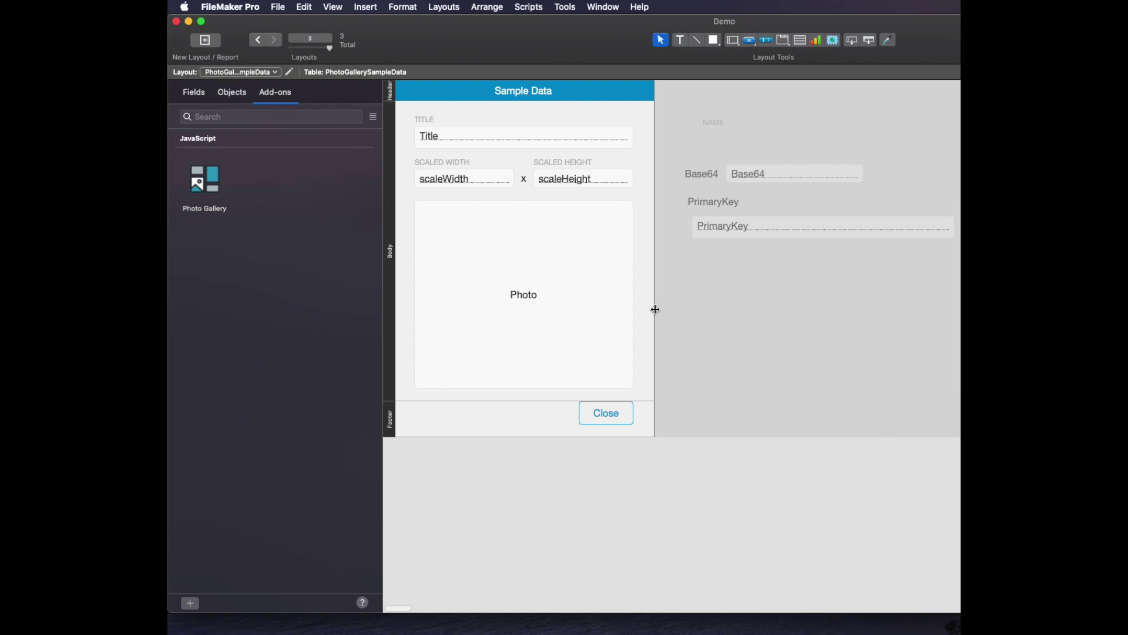
{"action": "key", "text": "super+b"}
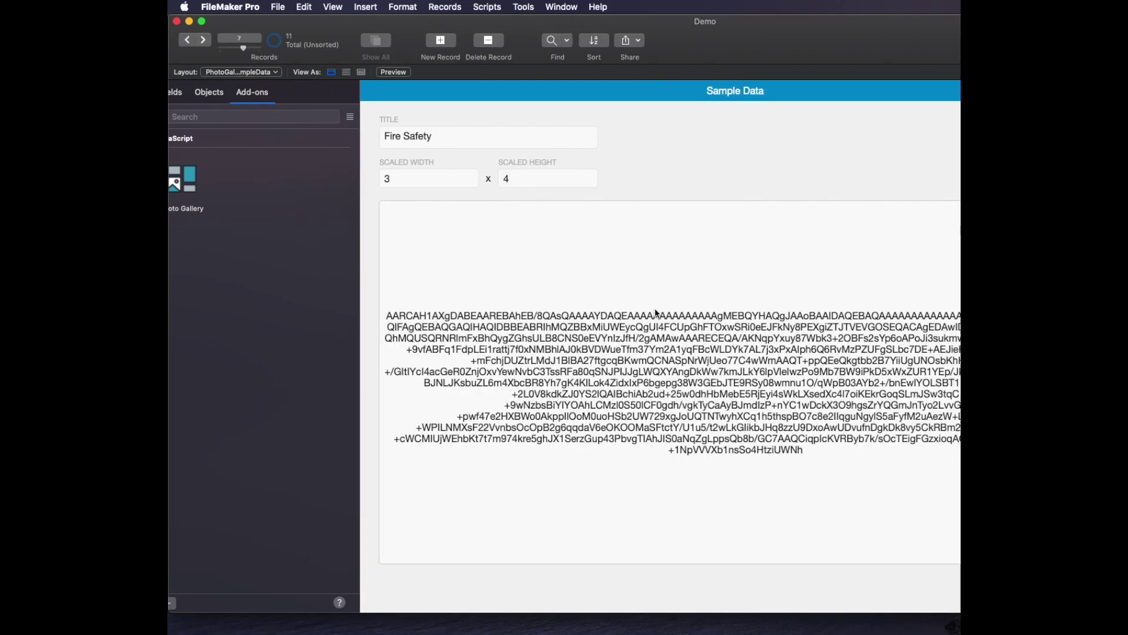
{"action": "key", "text": "ctrl+Up"}
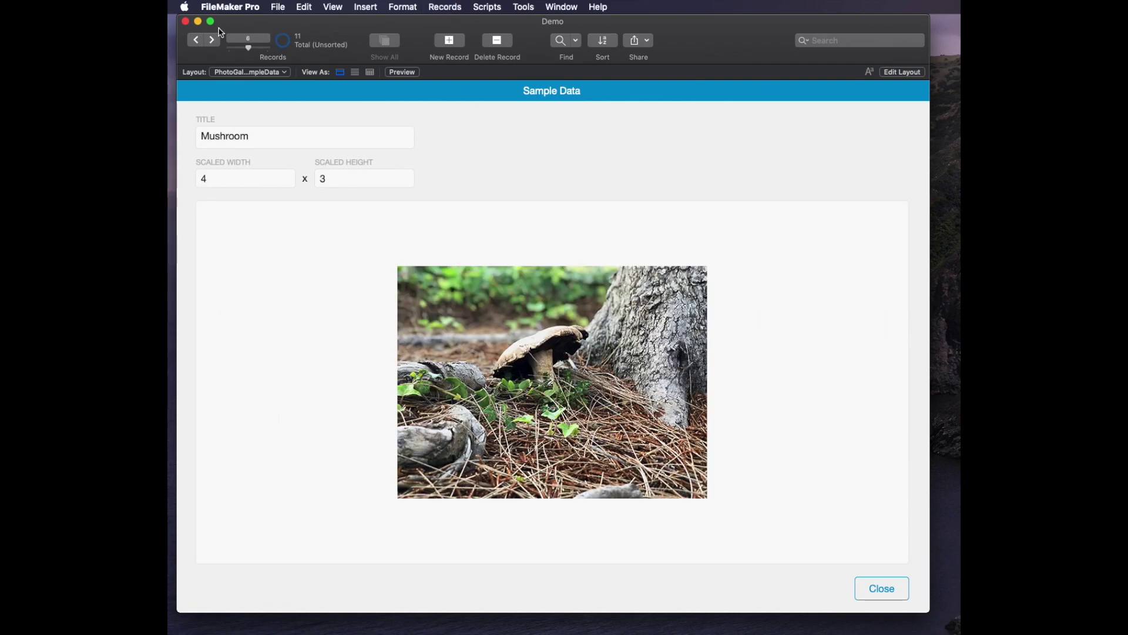
Switch to the Demo layout and scroll the gallery down to the compass photo.
{"action": "left_click", "coordinate": [244, 72]}
{"action": "left_click", "coordinate": [244, 73]}
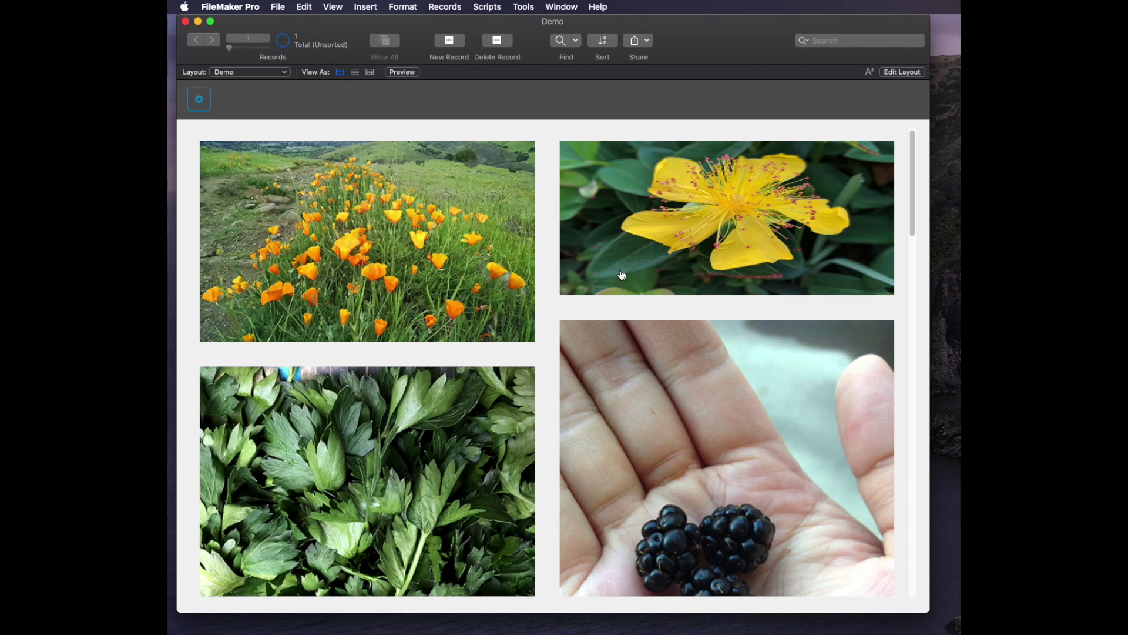
{"action": "scroll", "coordinate": [623, 364], "scroll_direction": "down", "scroll_amount": 10}
{"action": "scroll", "coordinate": [620, 360], "scroll_direction": "down", "scroll_amount": 10}
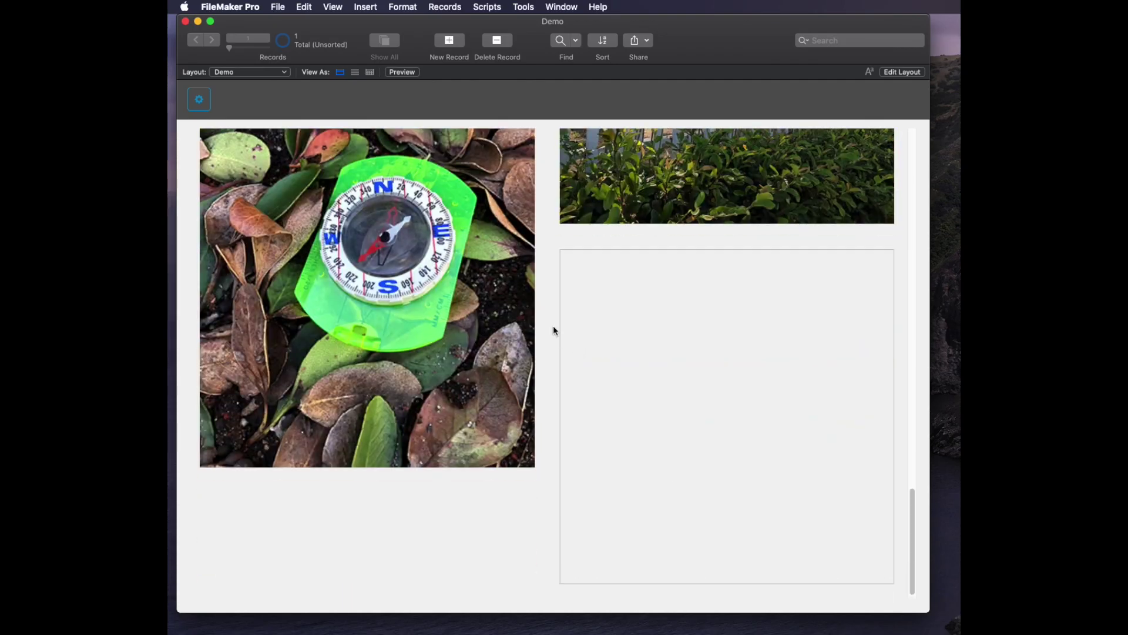